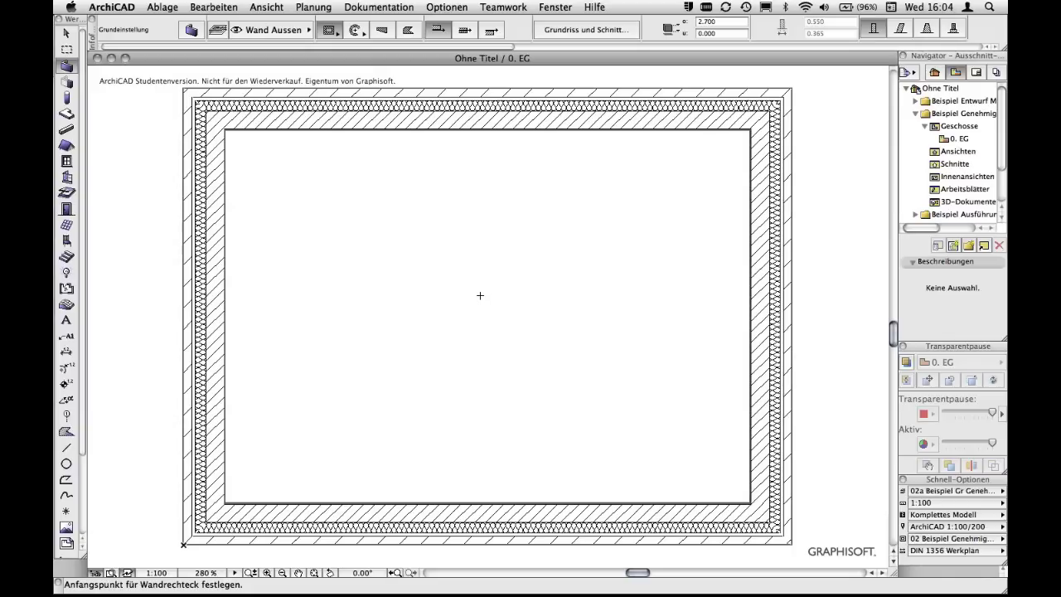
pyautogui.press('m')
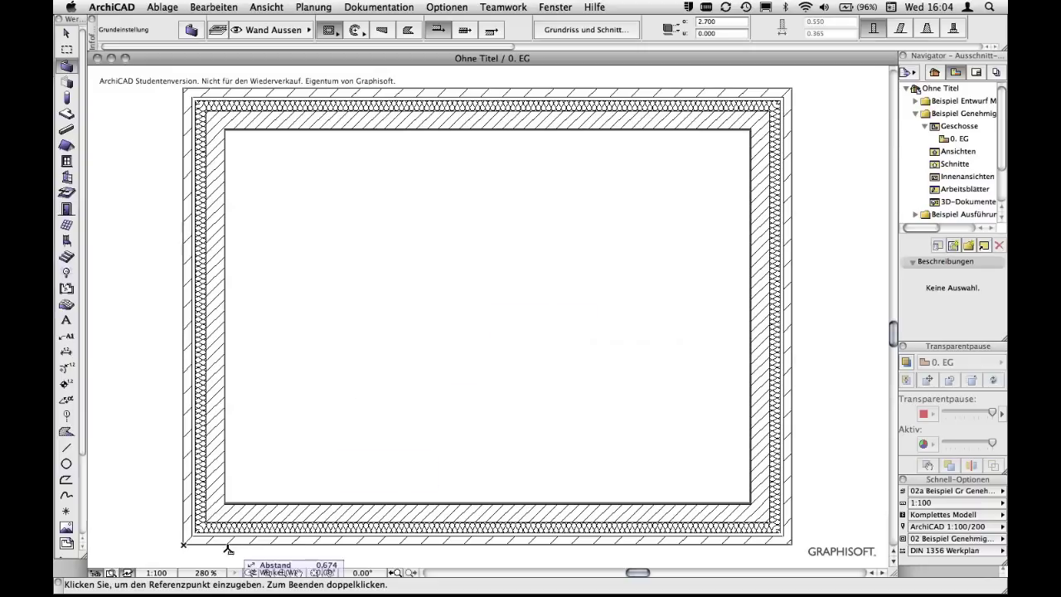
pyautogui.click(184, 546)
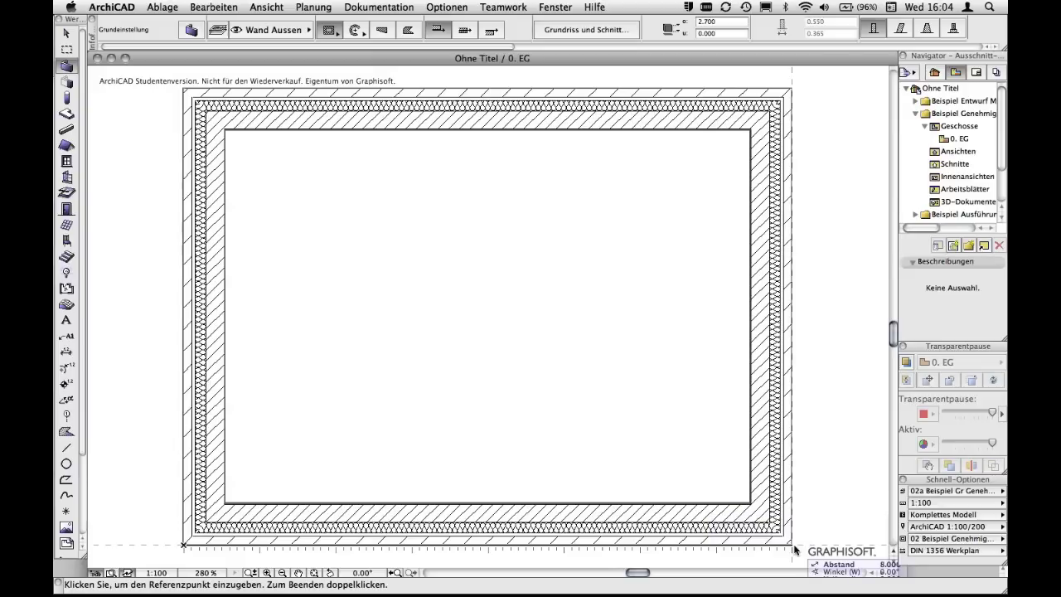
pyautogui.click(794, 547)
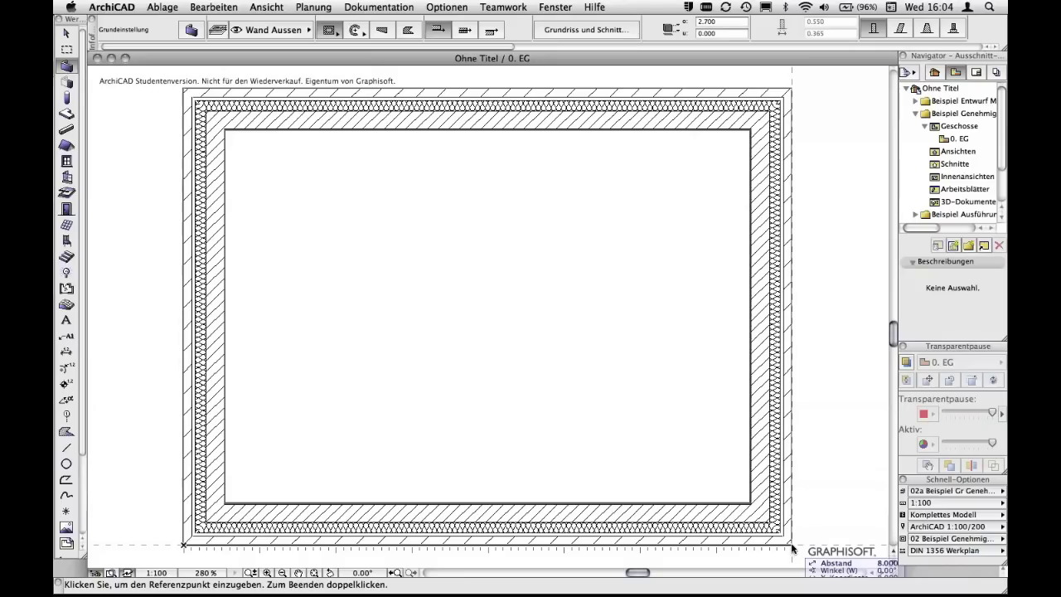
pyautogui.click(790, 544)
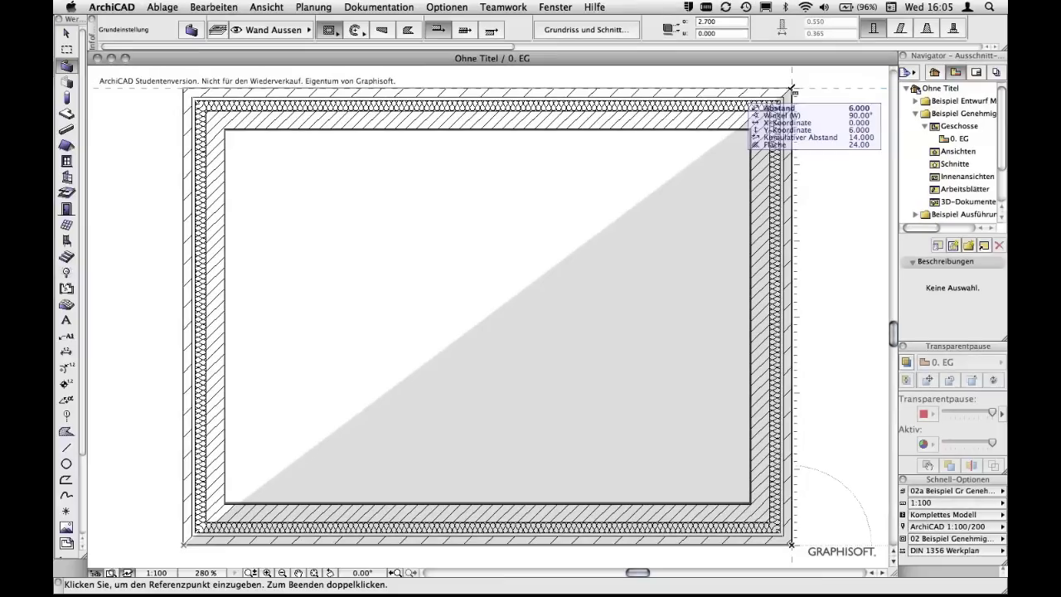
pyautogui.click(788, 91)
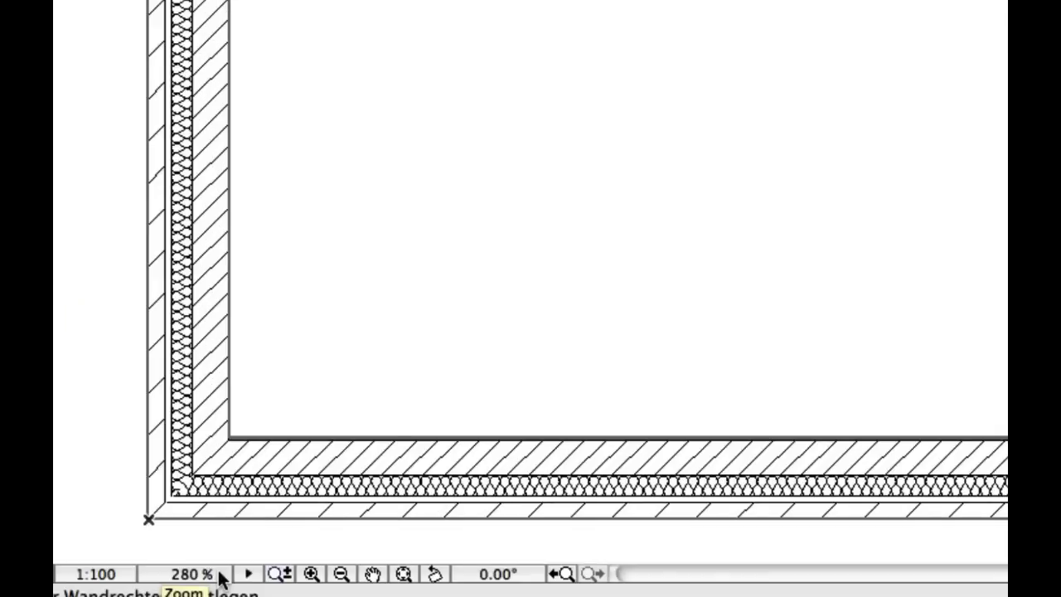
pyautogui.click(221, 577)
pyautogui.write('100')
pyautogui.press('Return')
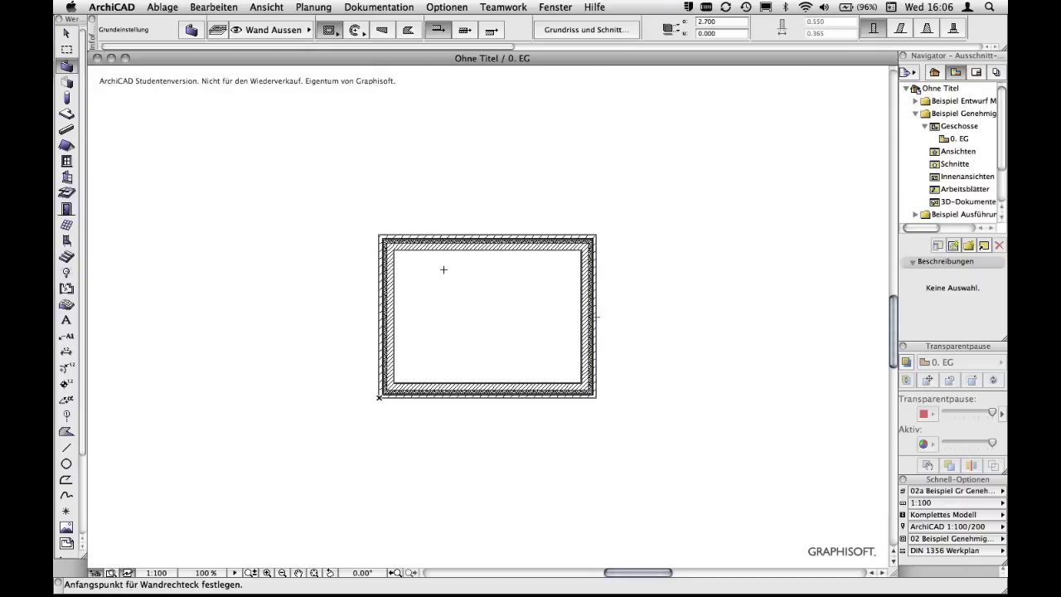
pyautogui.hotkey('ctrl', "'")
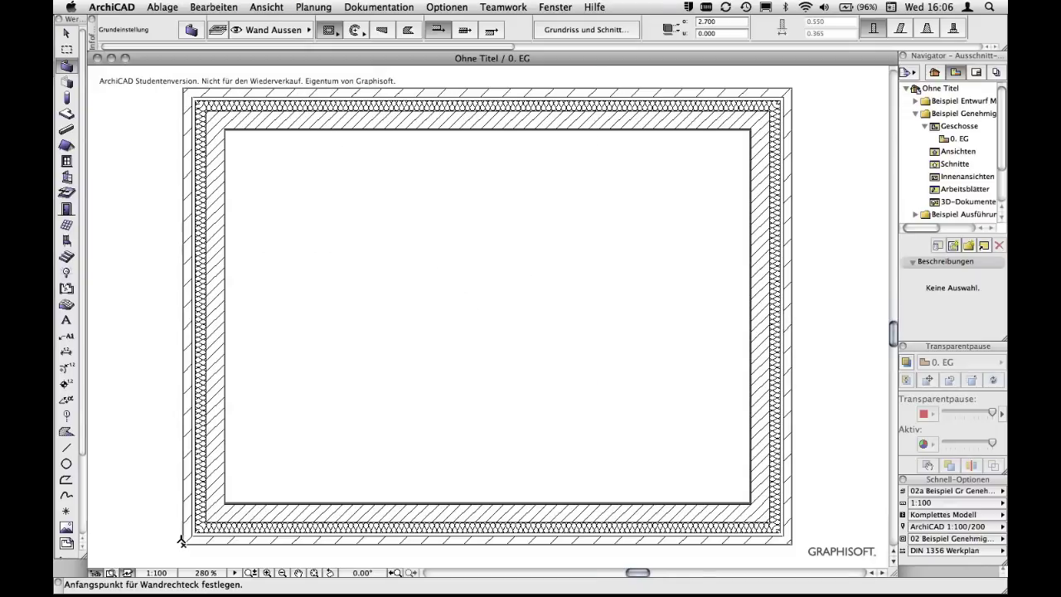
# Step: Set the ground-floor plan's scale to 1:50 in the Maßstab (Grundriss) dialog
pyautogui.click(172, 572)
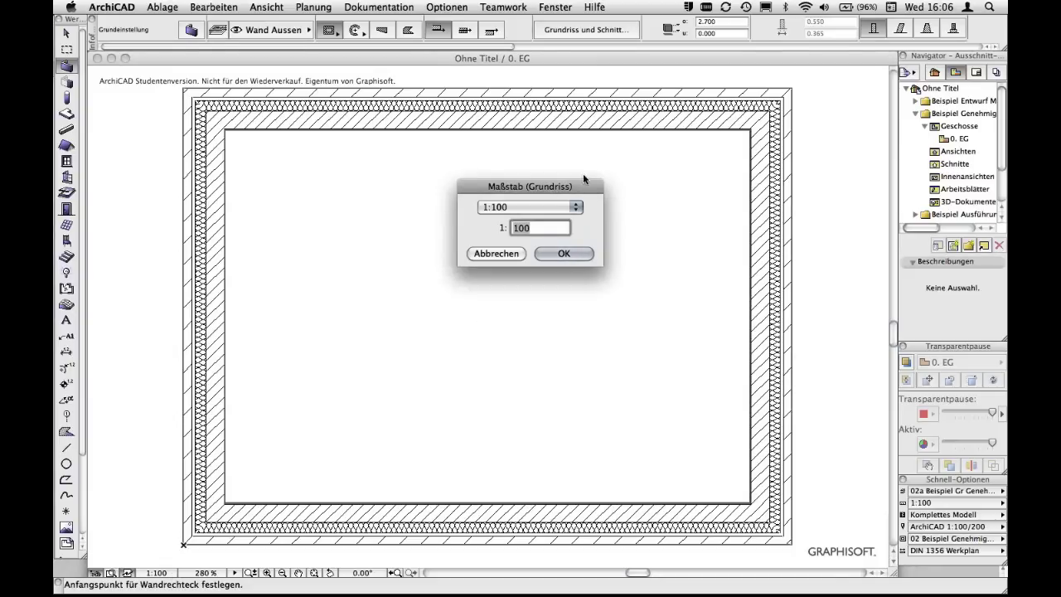
pyautogui.click(575, 206)
pyautogui.click(574, 208)
pyautogui.write('50')
pyautogui.click(564, 253)
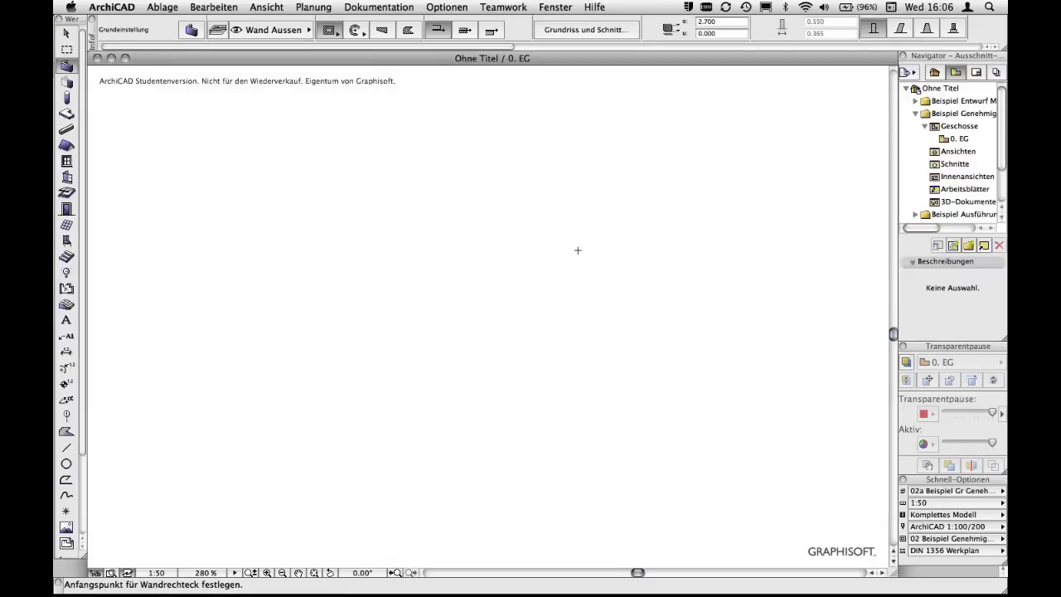
# Step: Fit the wall ring in the window and set the zoom to 100%
pyautogui.hotkey('ctrl', '-')
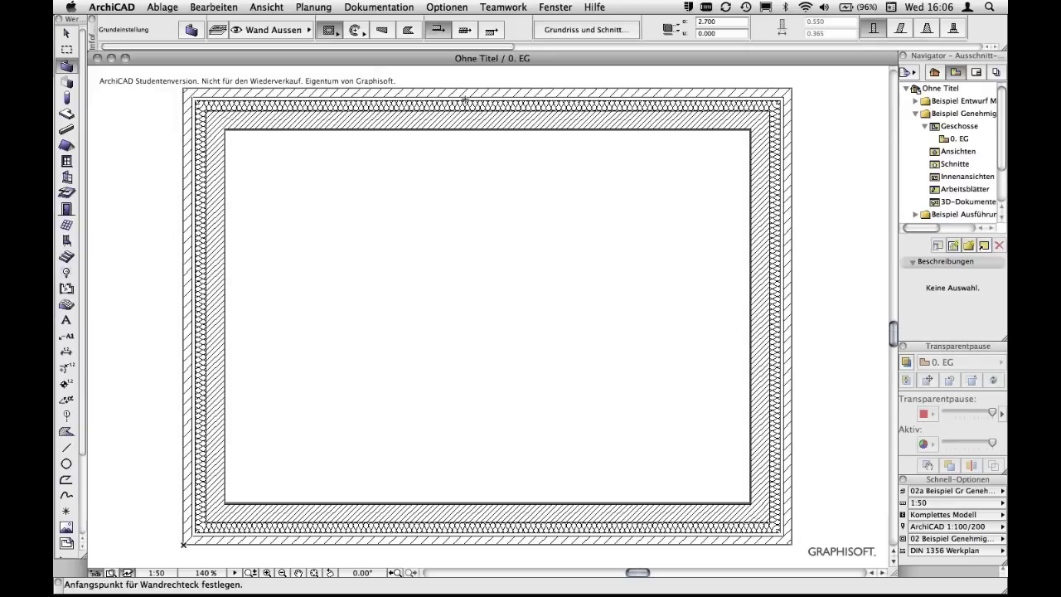
pyautogui.scroll(3, 460, 93)
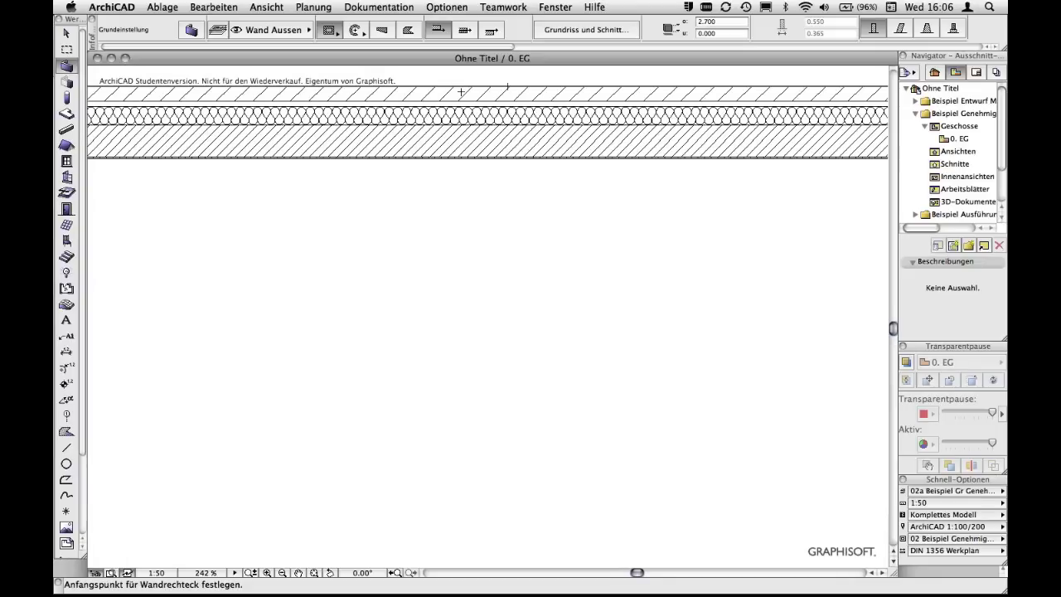
pyautogui.scroll(-3, 460, 92)
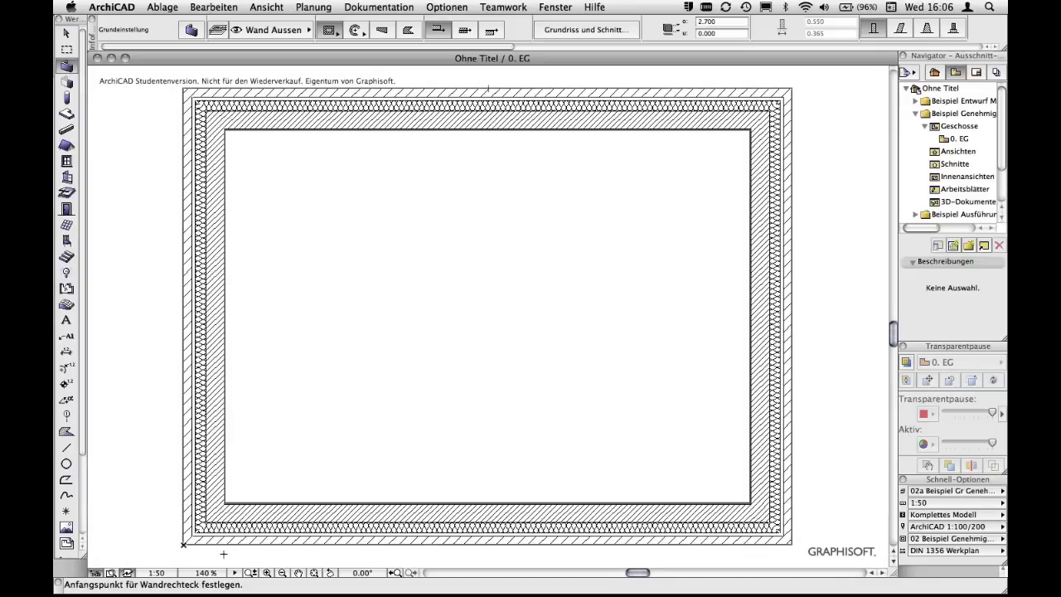
pyautogui.click(207, 572)
pyautogui.write('100')
pyautogui.press('Return')
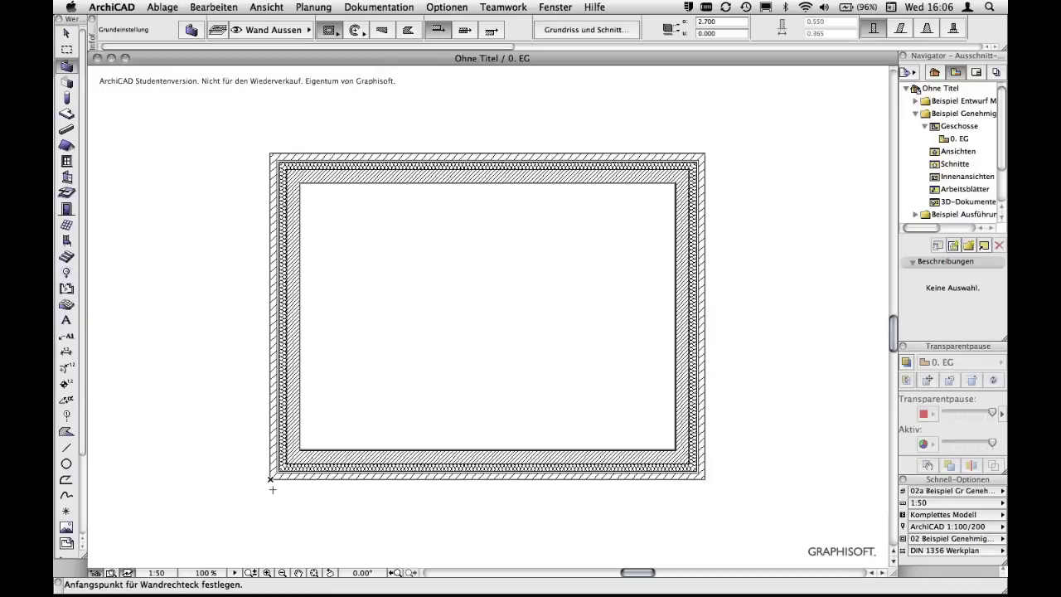
# Step: Switch the plan scale to 1:200 and fit the wall ring in the window
pyautogui.click(161, 573)
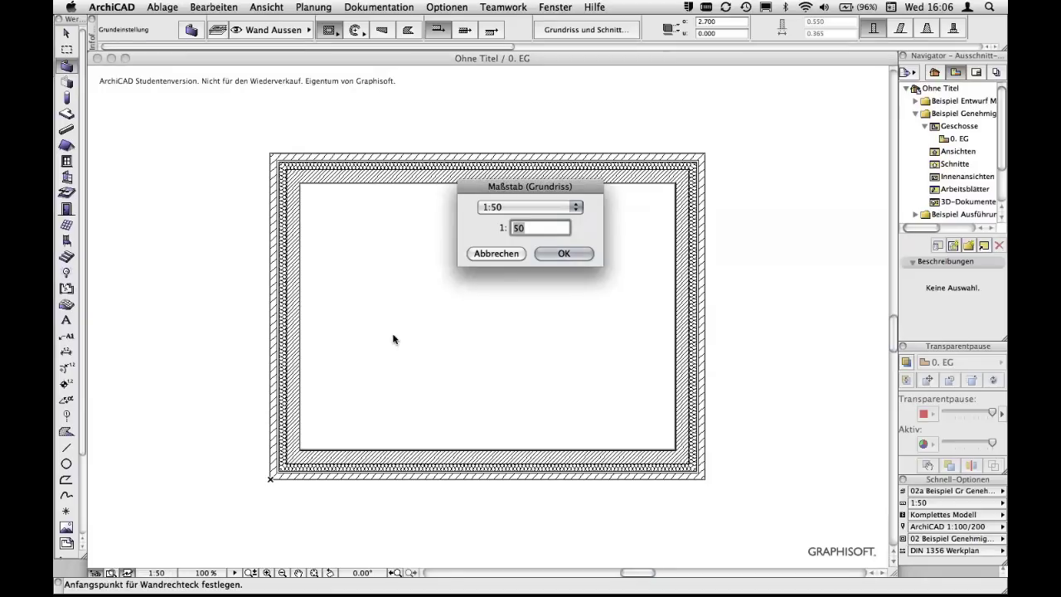
pyautogui.click(576, 206)
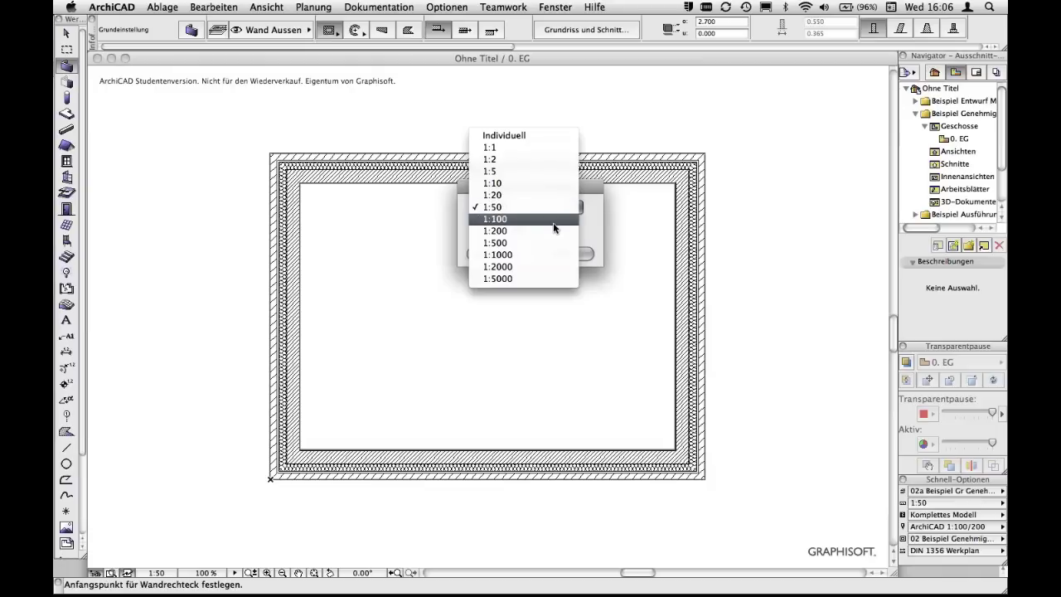
pyautogui.click(557, 234)
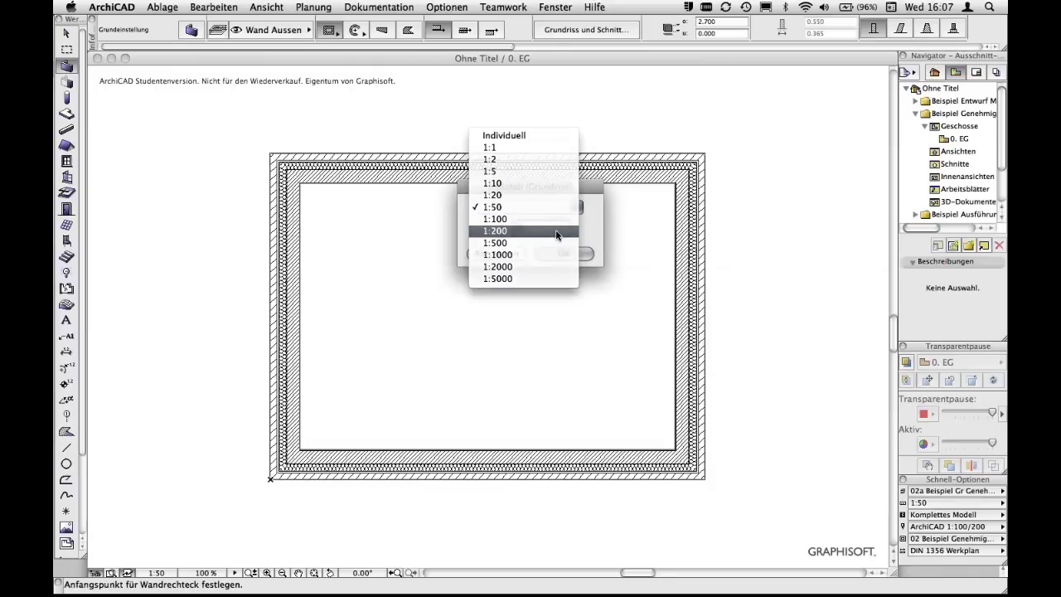
pyautogui.click(567, 252)
pyautogui.hotkey('ctrl', "'")
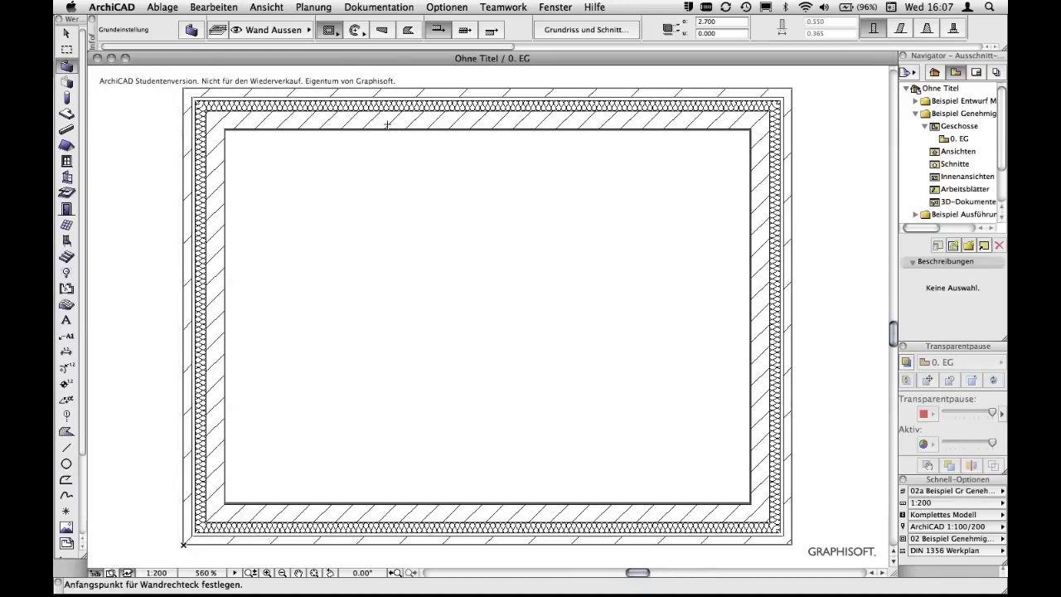
# Step: Switch the plan scale to 1:500 and fit the wall ring again
pyautogui.click(169, 577)
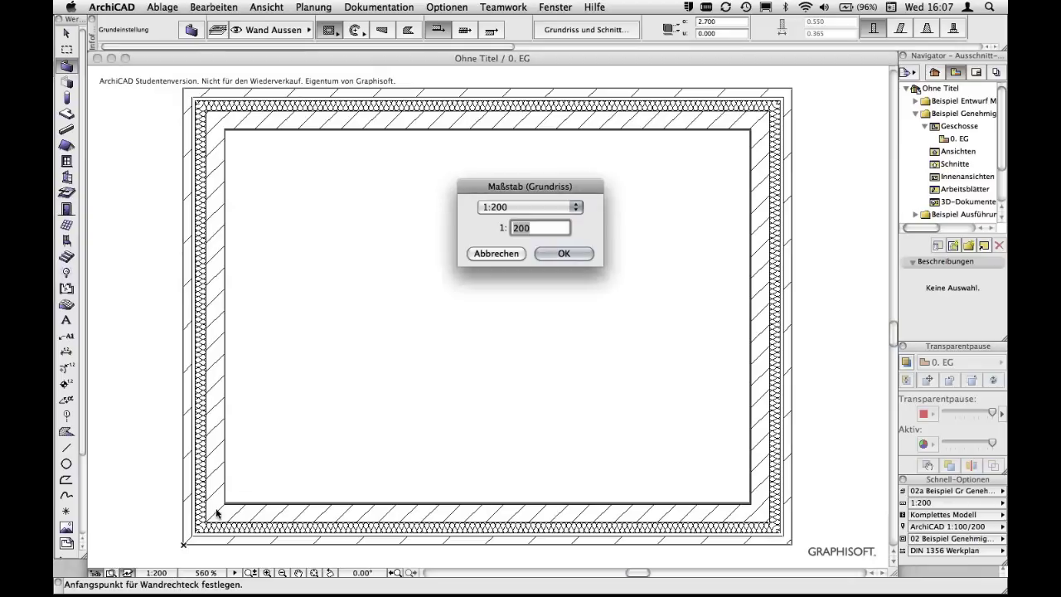
pyautogui.click(552, 207)
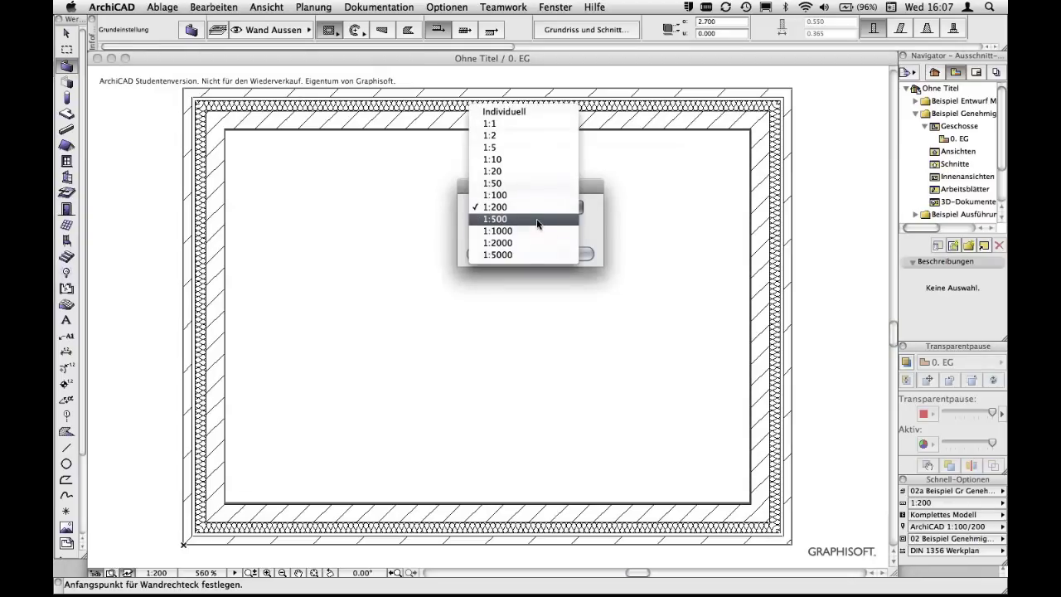
pyautogui.click(540, 219)
pyautogui.click(561, 253)
pyautogui.press('super+apostrophe')
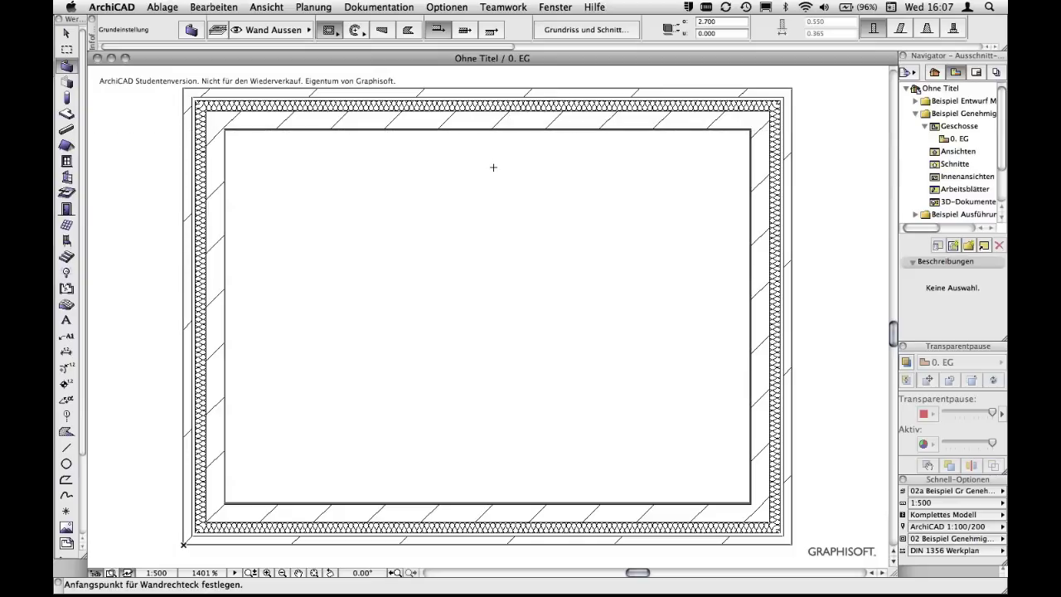
# Step: Zoom into the top-left wall corner's layer hatching, then open the on-screen display options
pyautogui.moveTo(452, 166); pyautogui.dragTo(558, 221, button='middle')
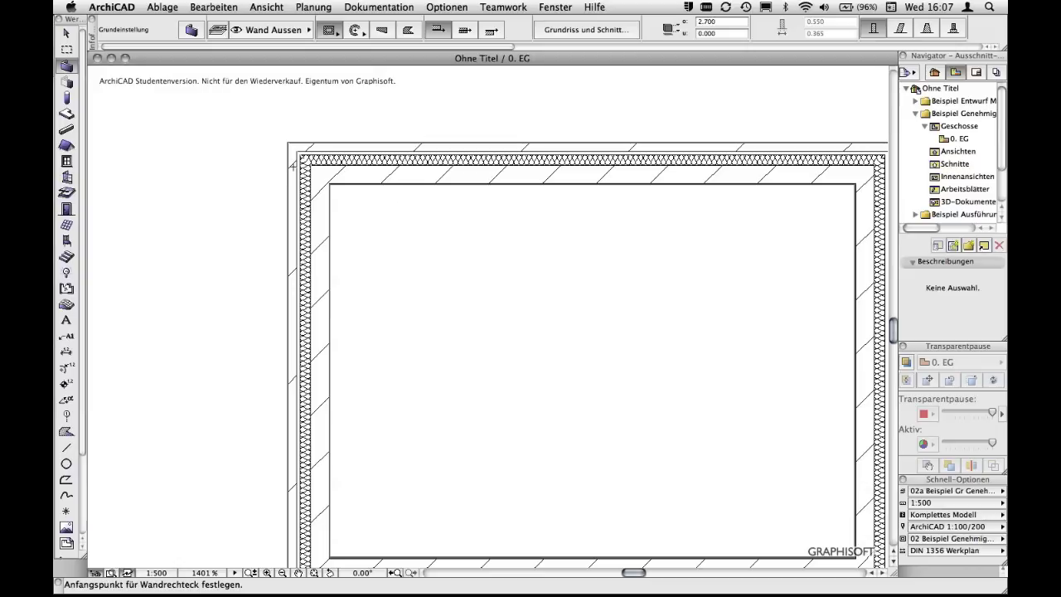
pyautogui.scroll(3, 293, 169)
pyautogui.scroll(2, 290, 161)
pyautogui.scroll(2, 296, 145)
pyautogui.scroll(2, 356, 208)
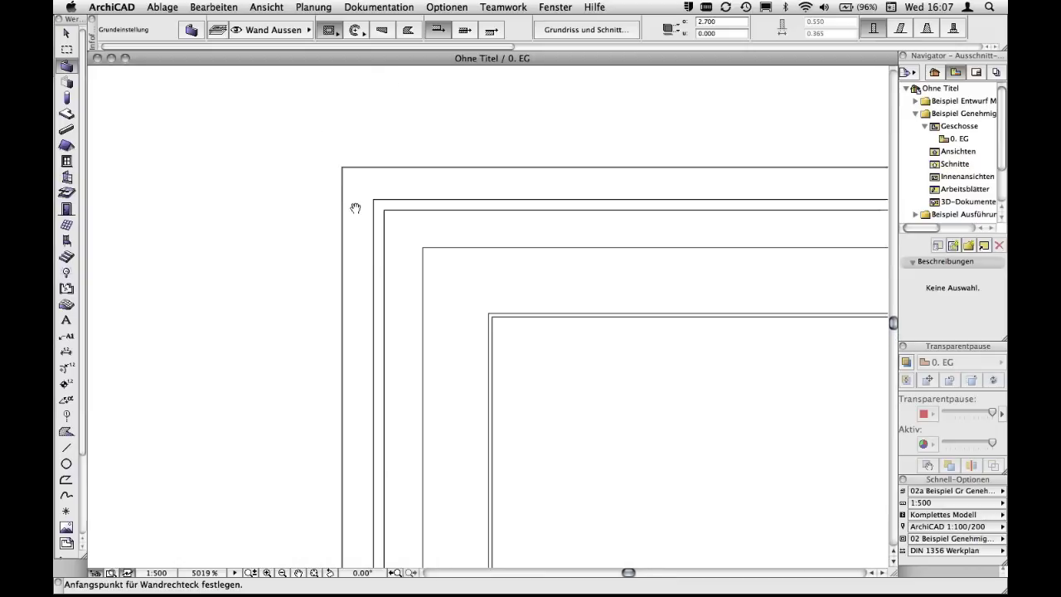
pyautogui.scroll(1, 364, 210)
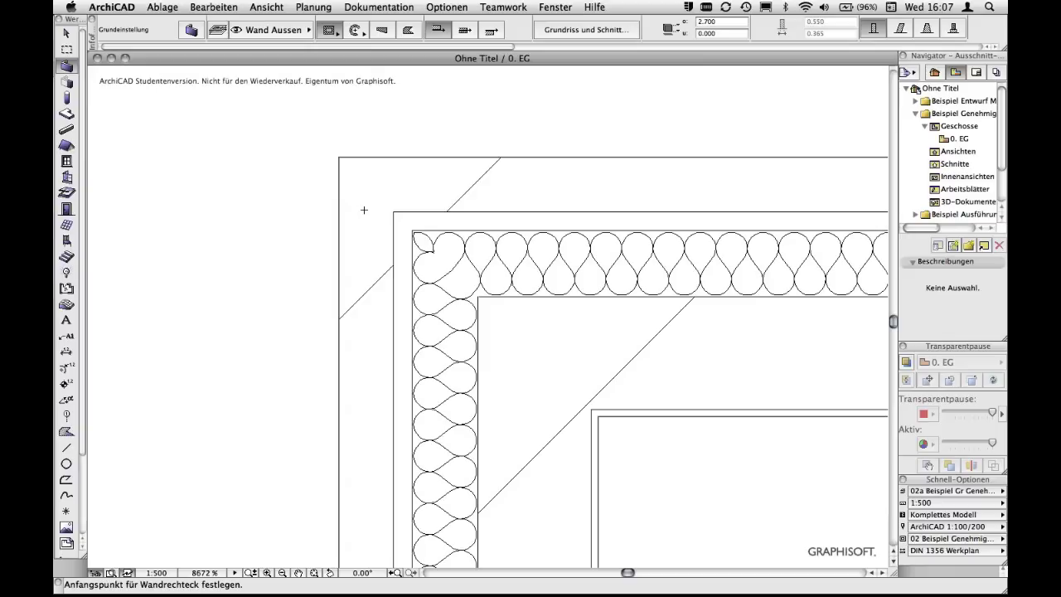
pyautogui.scroll(-1, 364, 210)
pyautogui.moveTo(490, 194); pyautogui.dragTo(431, 184, button='middle')
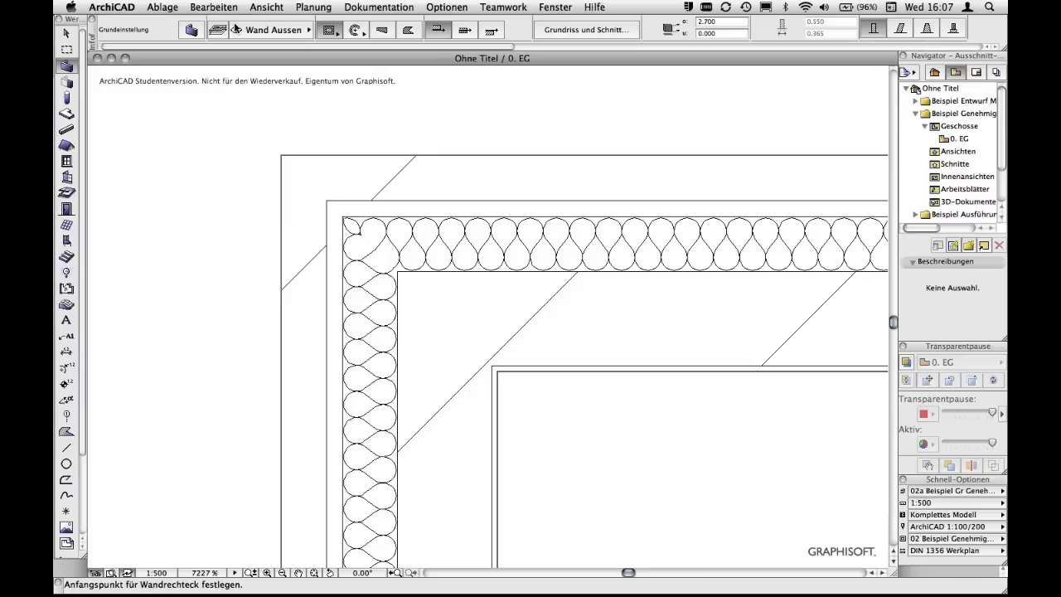
pyautogui.click(256, 7)
pyautogui.moveTo(331, 44)
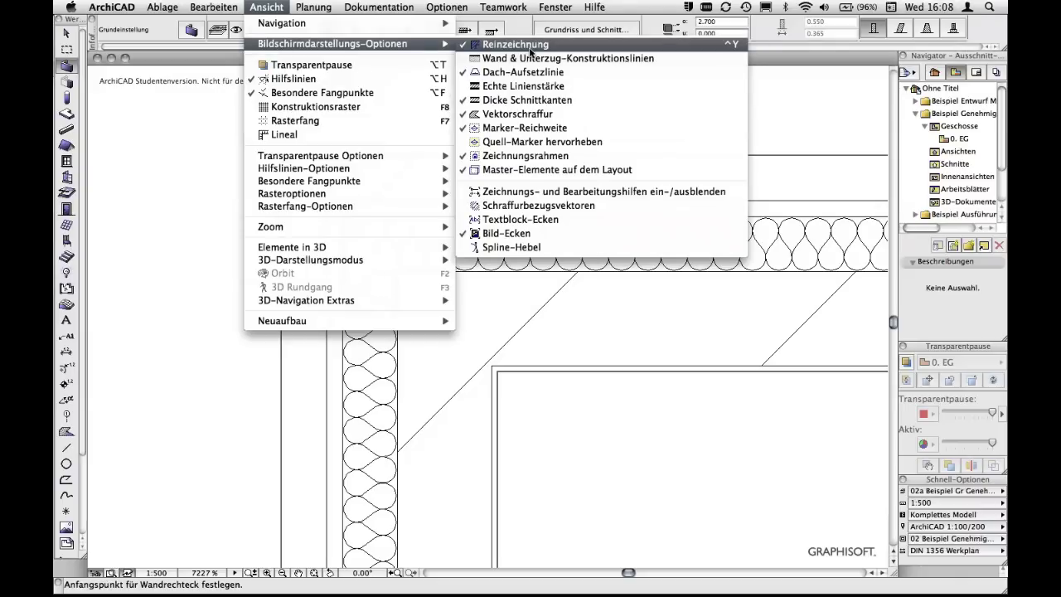
# Step: Turn on true line weight display and zoom out to the whole wall ring
pyautogui.click(575, 86)
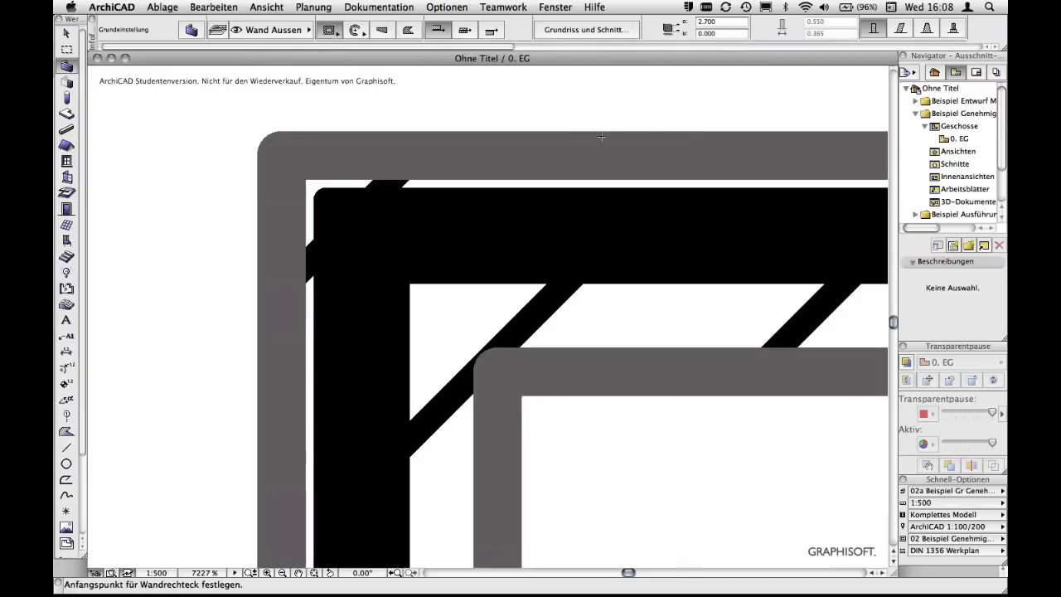
pyautogui.scroll(-2, 603, 137)
pyautogui.scroll(-1, 602, 138)
pyautogui.scroll(-1, 602, 138)
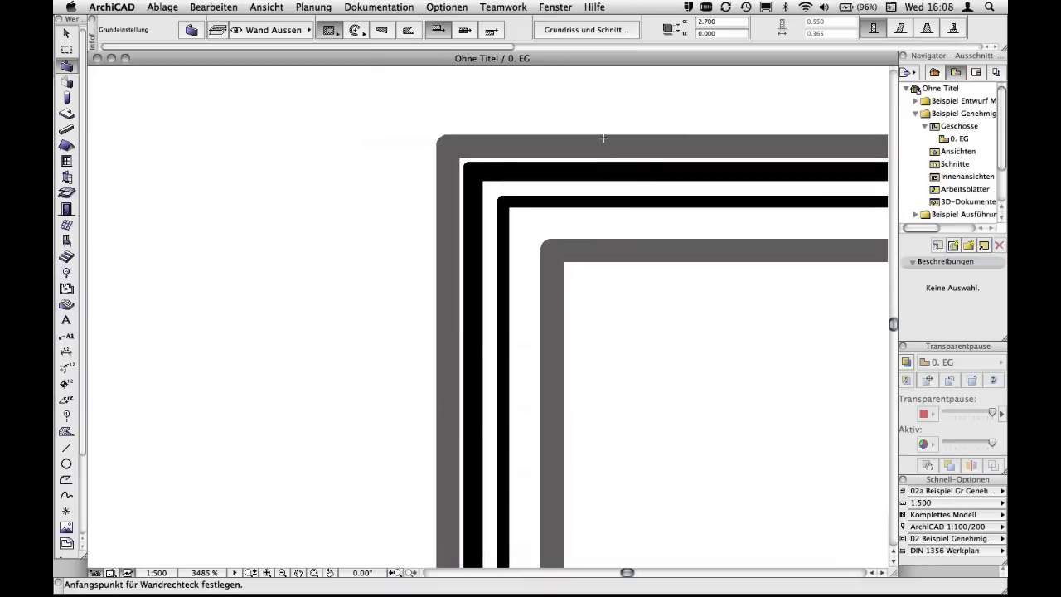
pyautogui.scroll(-1, 659, 171)
pyautogui.scroll(-1, 470, 179)
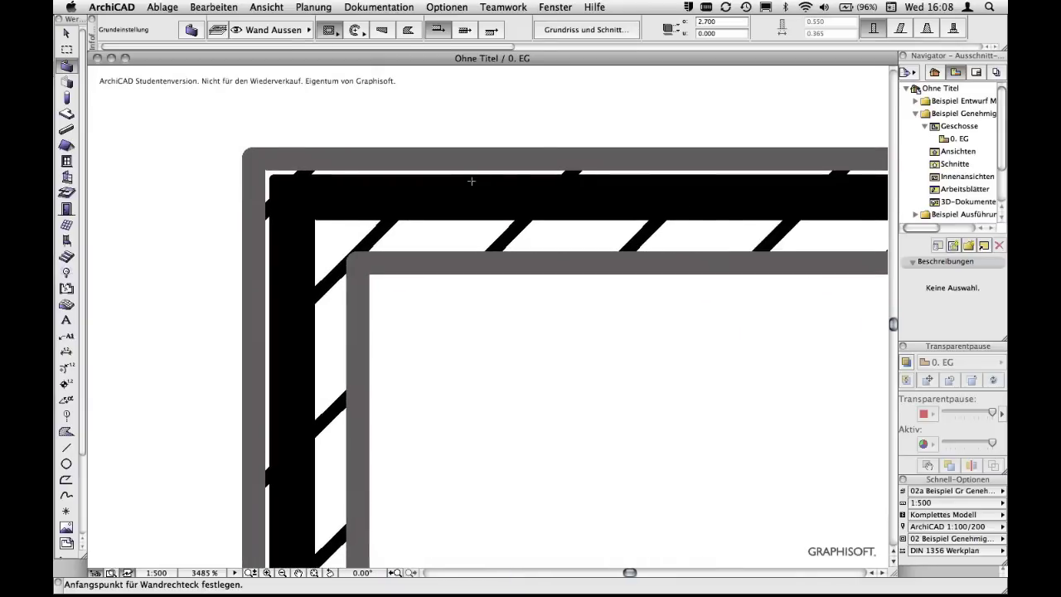
pyautogui.scroll(-2, 470, 180)
pyautogui.scroll(-1, 470, 179)
pyautogui.scroll(-1, 470, 180)
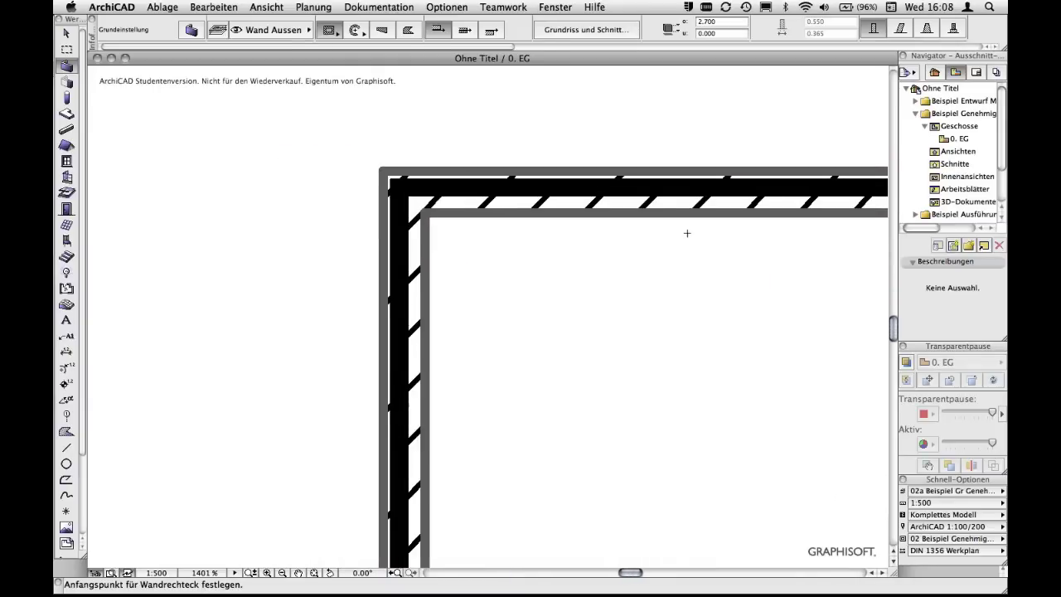
pyautogui.moveTo(635, 246)
pyautogui.mouseDown(button='middle')
pyautogui.moveTo(564, 206)
pyautogui.moveTo(558, 190)
pyautogui.mouseUp(button='middle')
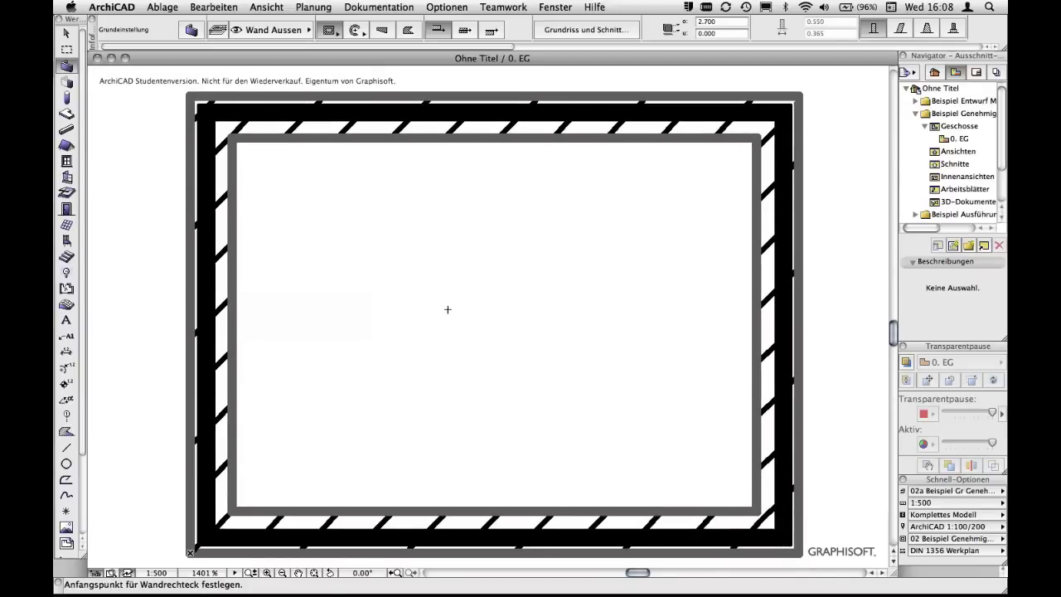
# Step: Change the plan scale from 1:500 back to 1:50
pyautogui.click(170, 577)
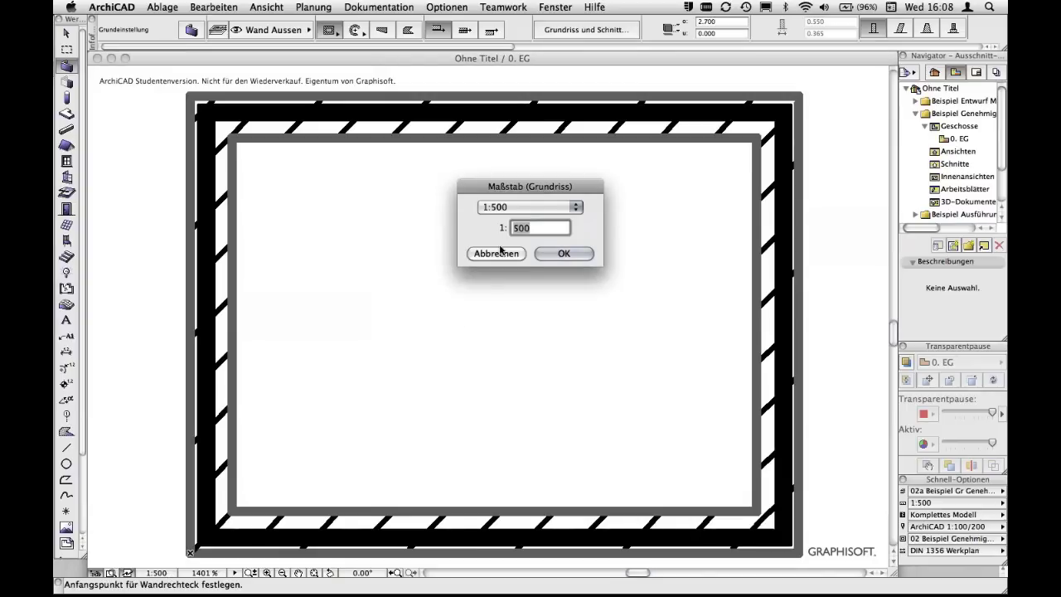
pyautogui.click(530, 207)
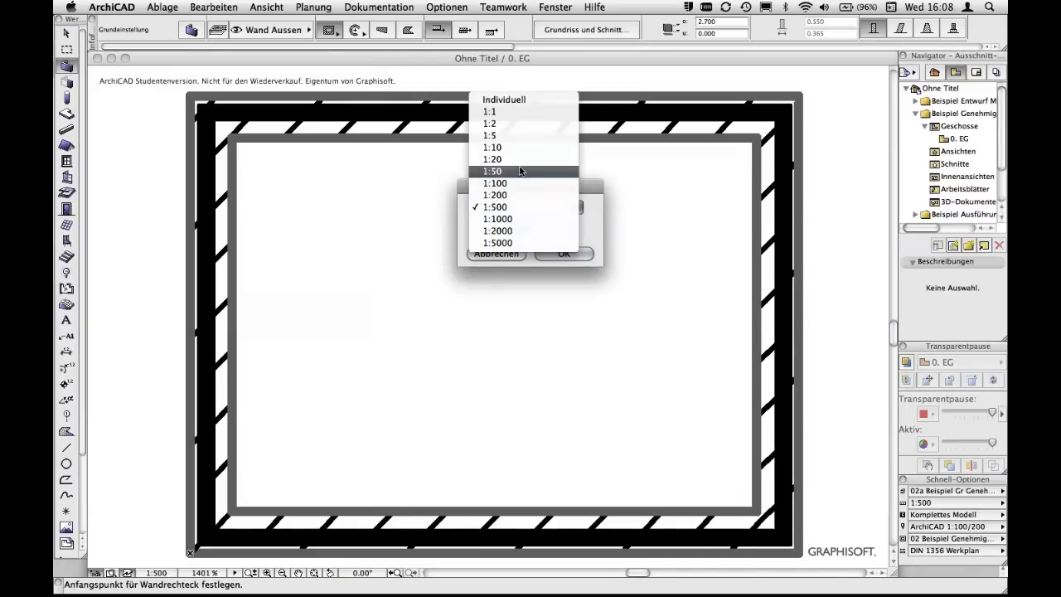
pyautogui.click(522, 172)
pyautogui.click(562, 254)
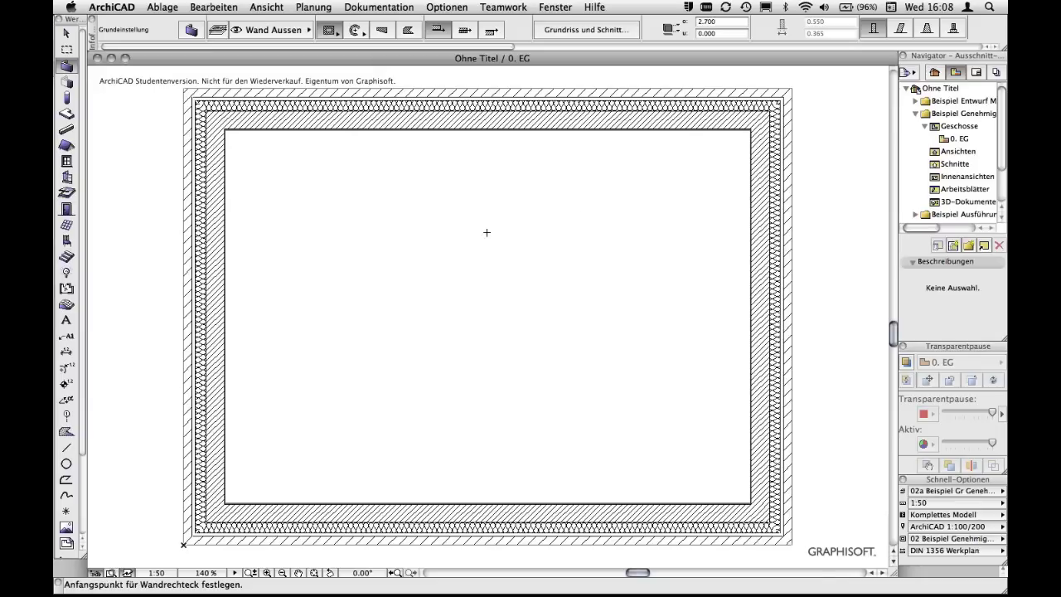
# Step: Zoom in on the top-left wall corner to check the 1:50 layer hatching
pyautogui.scroll(5, 209, 109)
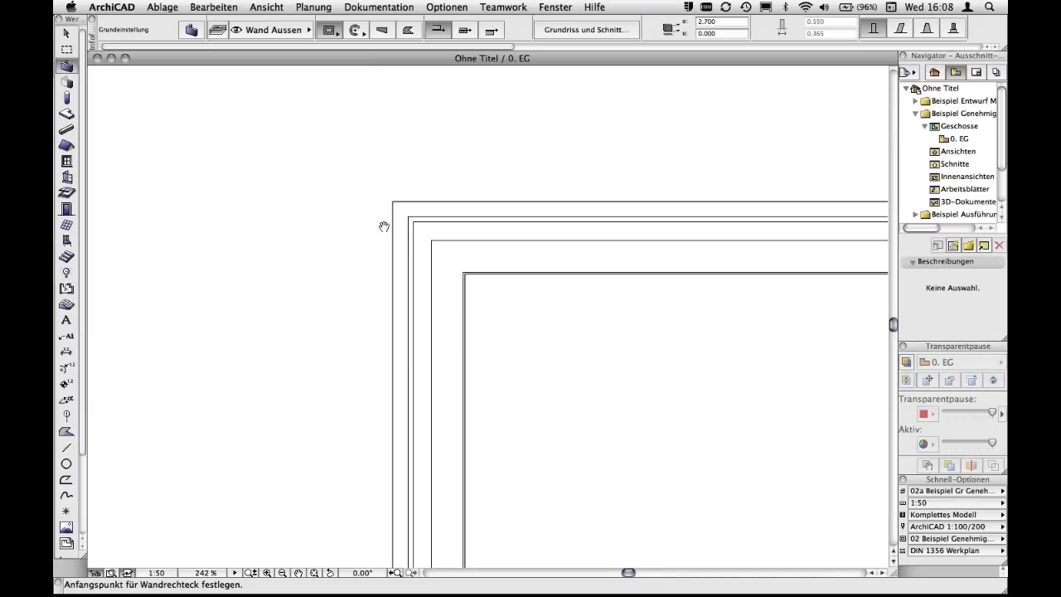
pyautogui.scroll(3, 427, 214)
pyautogui.scroll(2, 427, 214)
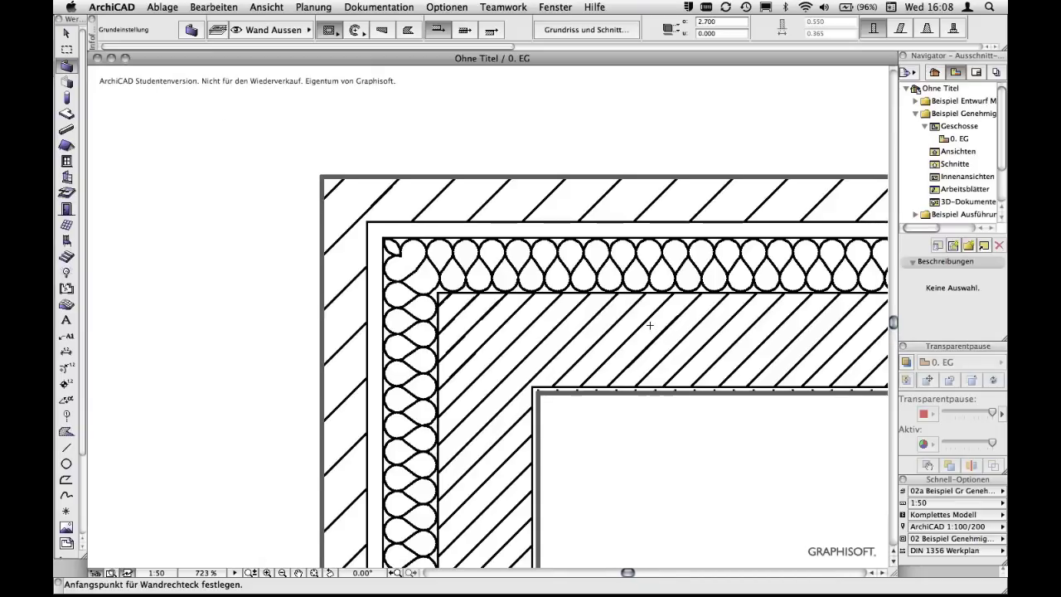
pyautogui.moveTo(649, 322); pyautogui.dragTo(611, 260, button='middle')
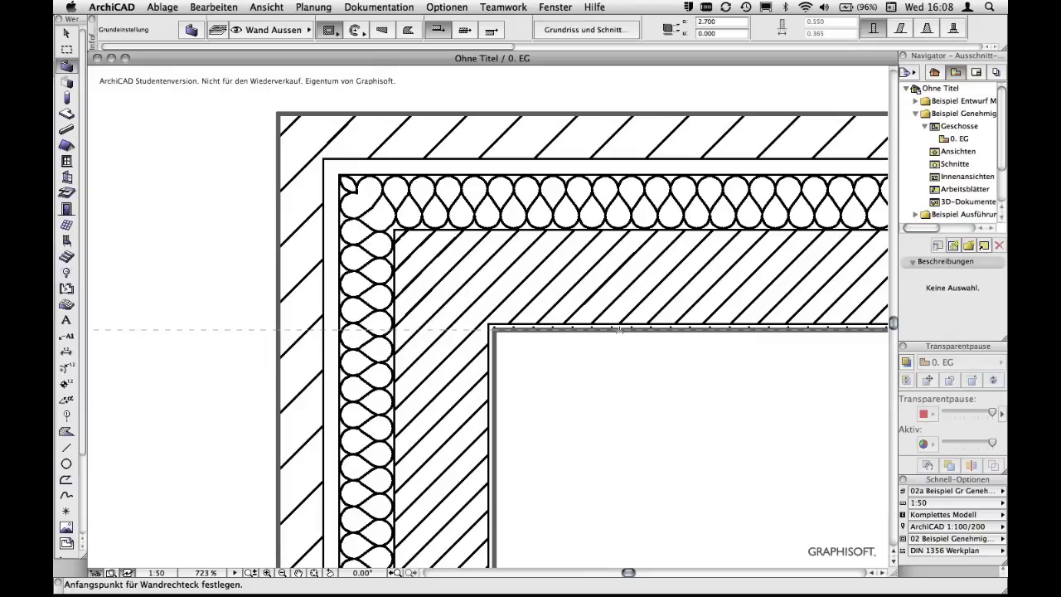
# Step: Fit the whole rectangular wall ring in the window
pyautogui.scroll(-3, 619, 329)
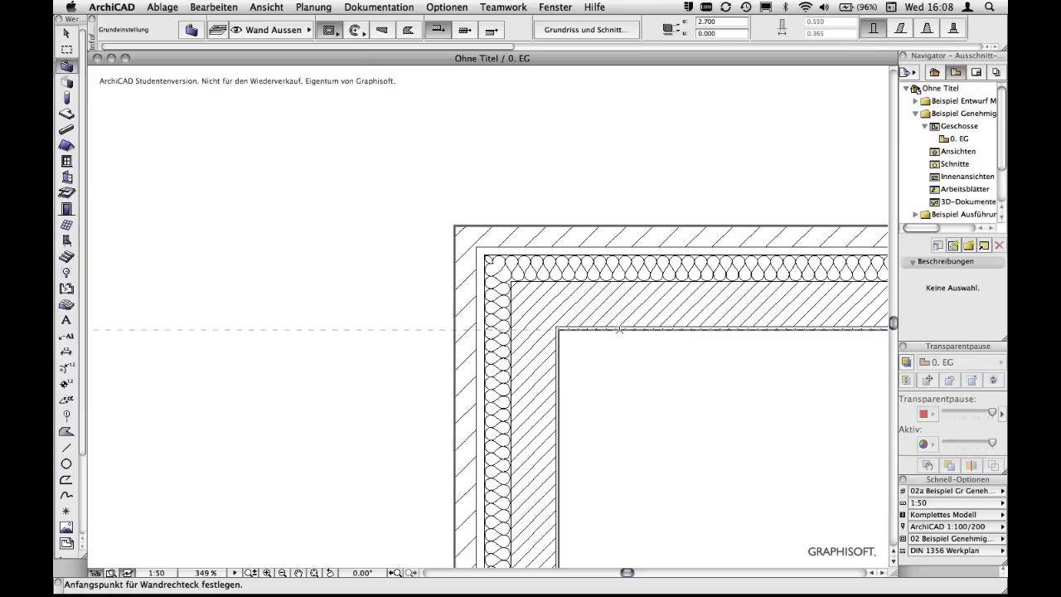
pyautogui.press('super+apostrophe')
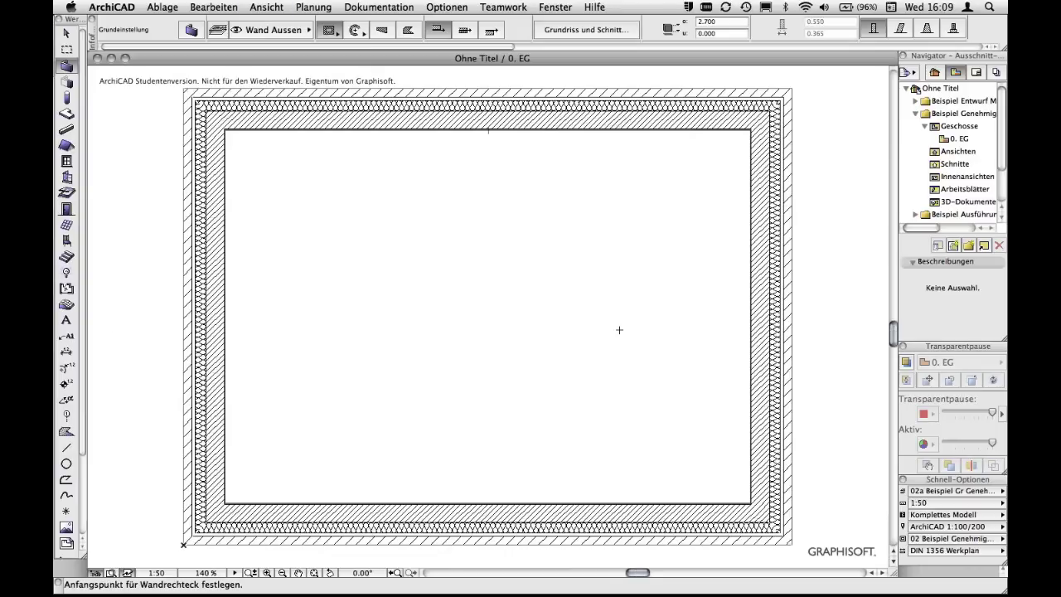
pyautogui.moveTo(594, 269)
pyautogui.mouseDown(button='middle')
pyautogui.moveTo(607, 291)
pyautogui.moveTo(598, 273)
pyautogui.mouseUp(button='middle')
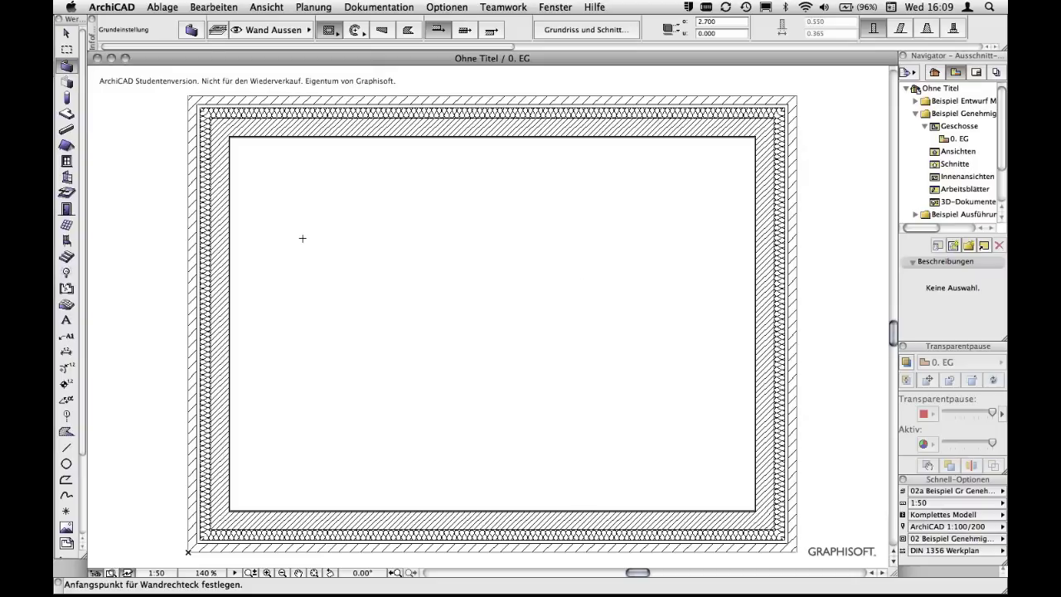
pyautogui.scroll(-2, 349, 212)
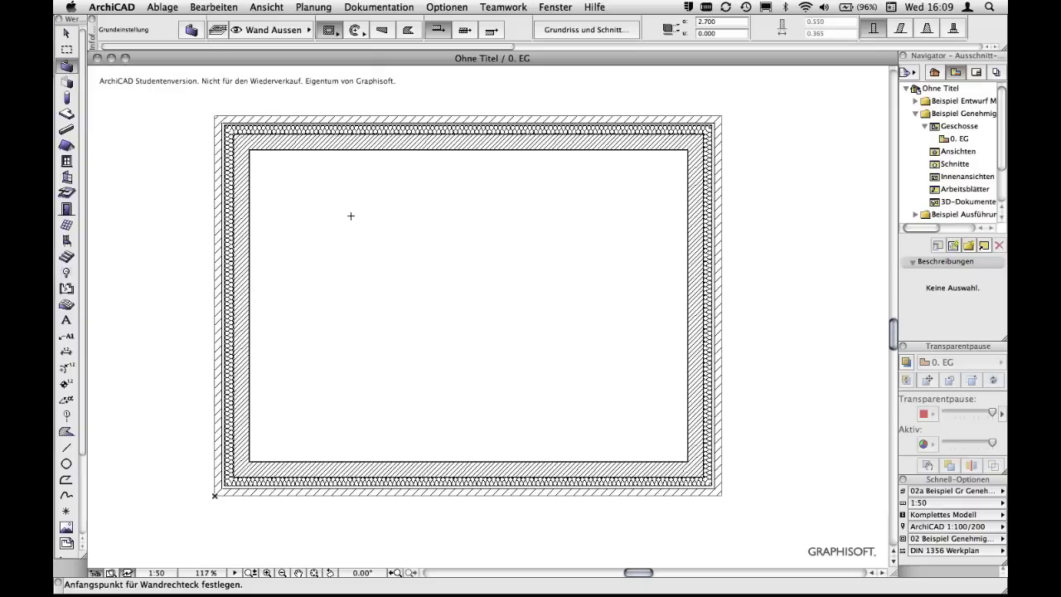
# Step: Auto-dimension all four walls on the right side with chains 55 / 4.90 / 55 and 6.00 / 6.00
pyautogui.press('super+a')
pyautogui.click(407, 8)
pyautogui.moveTo(402, 62)
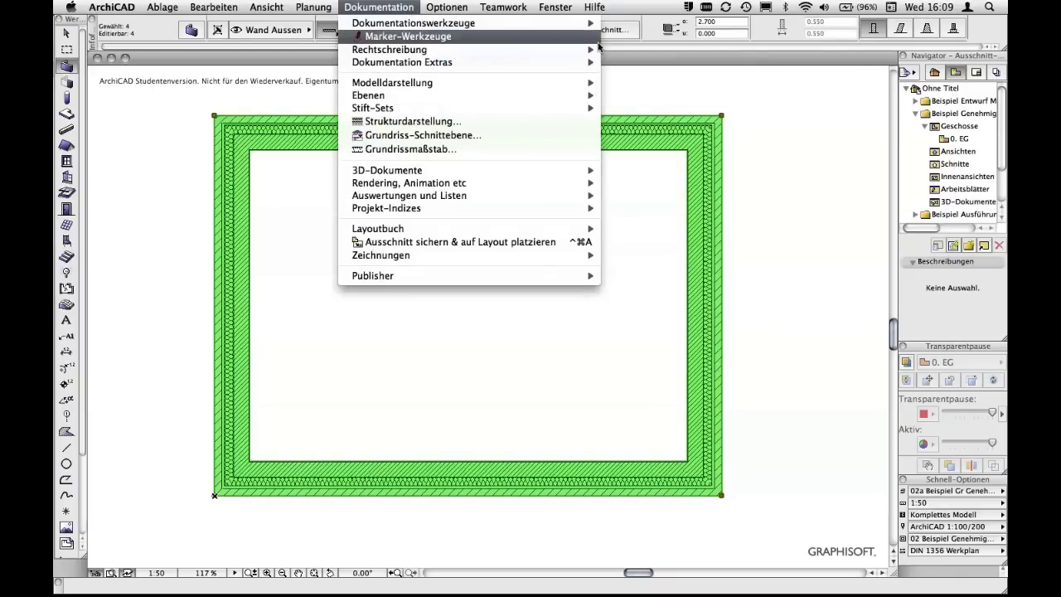
pyautogui.moveTo(669, 84)
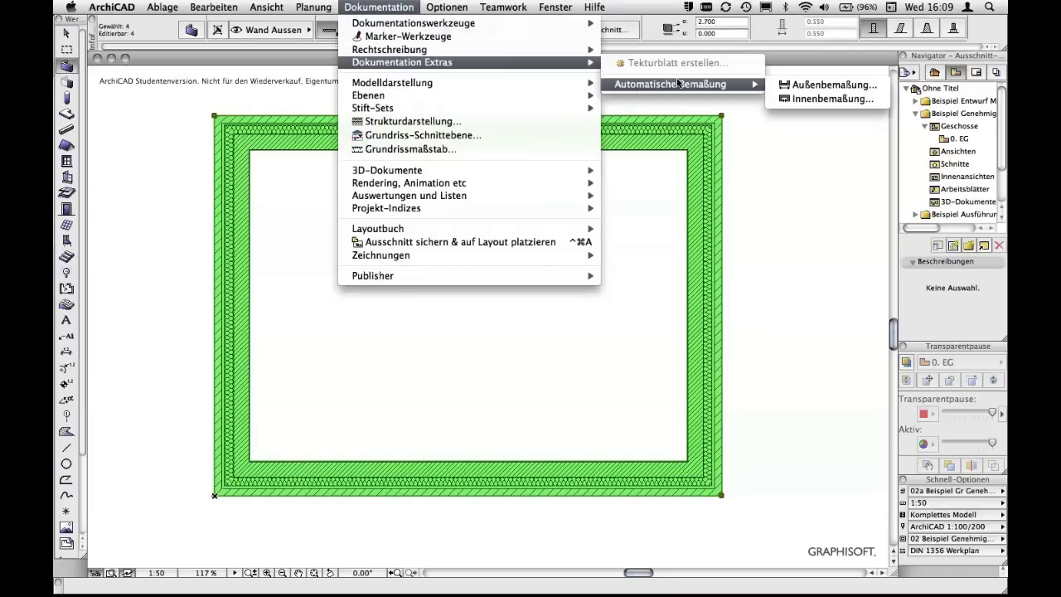
pyautogui.click(786, 86)
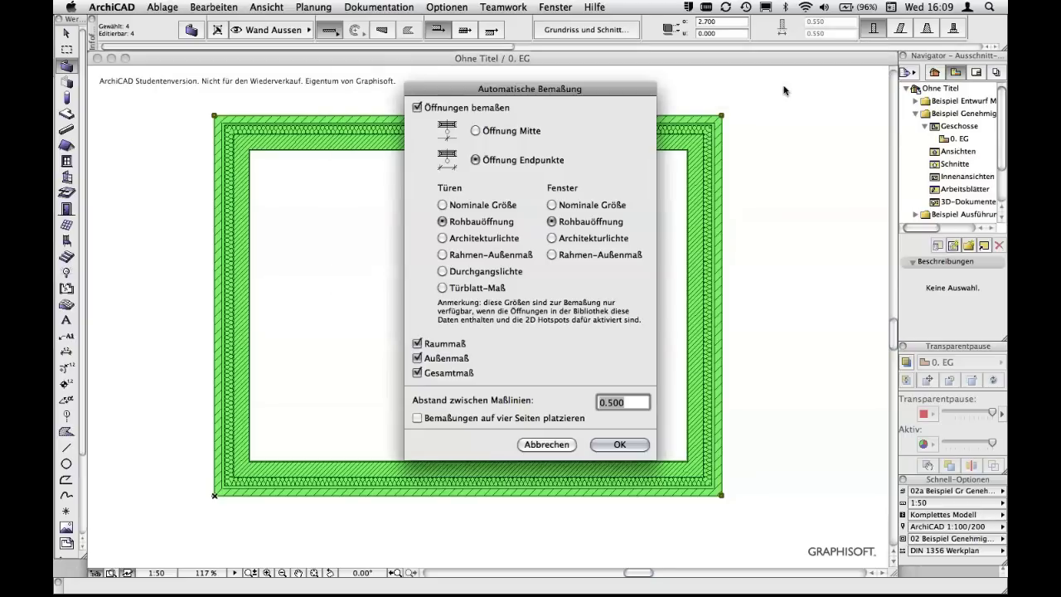
pyautogui.click(635, 445)
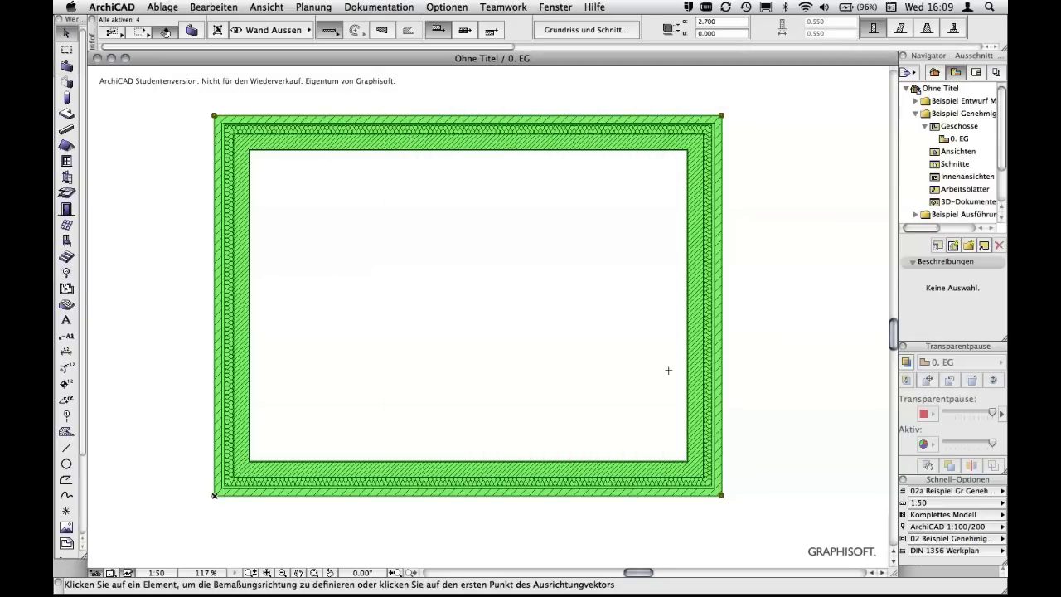
pyautogui.click(721, 306)
pyautogui.click(799, 270)
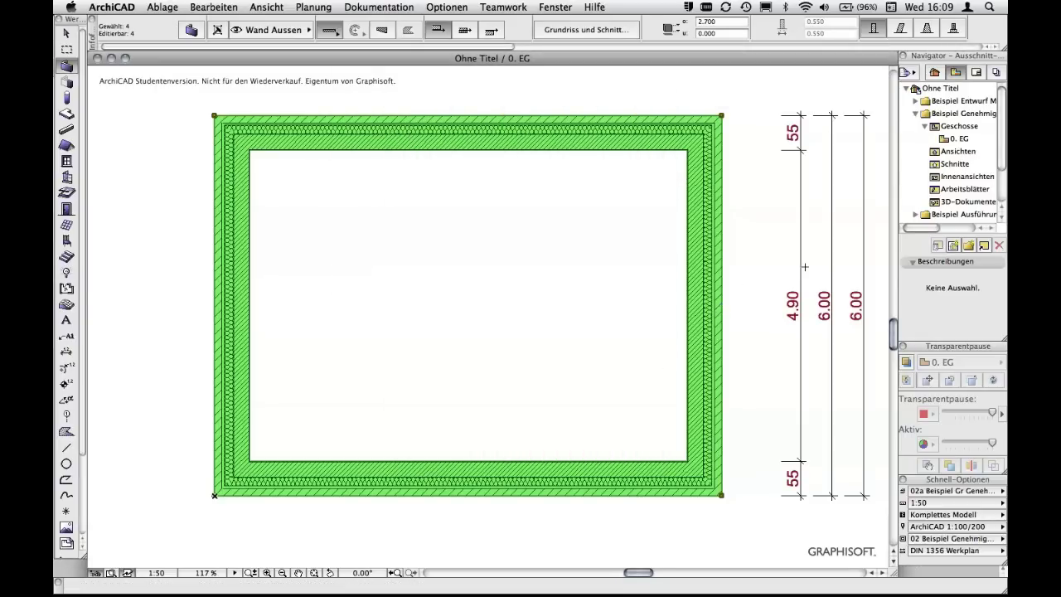
pyautogui.scroll(-2, 801, 269)
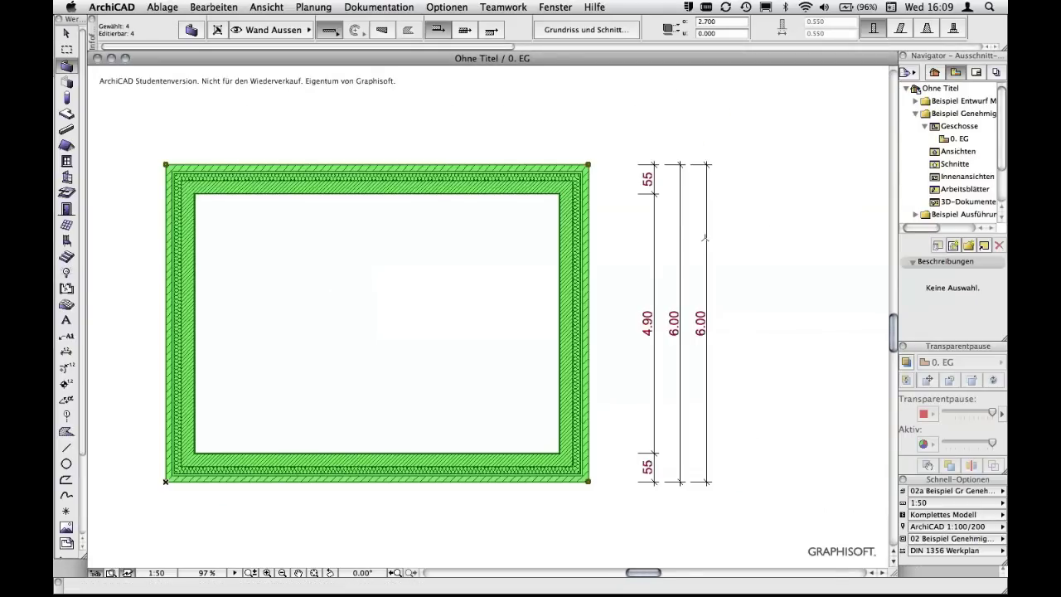
pyautogui.press('Escape')
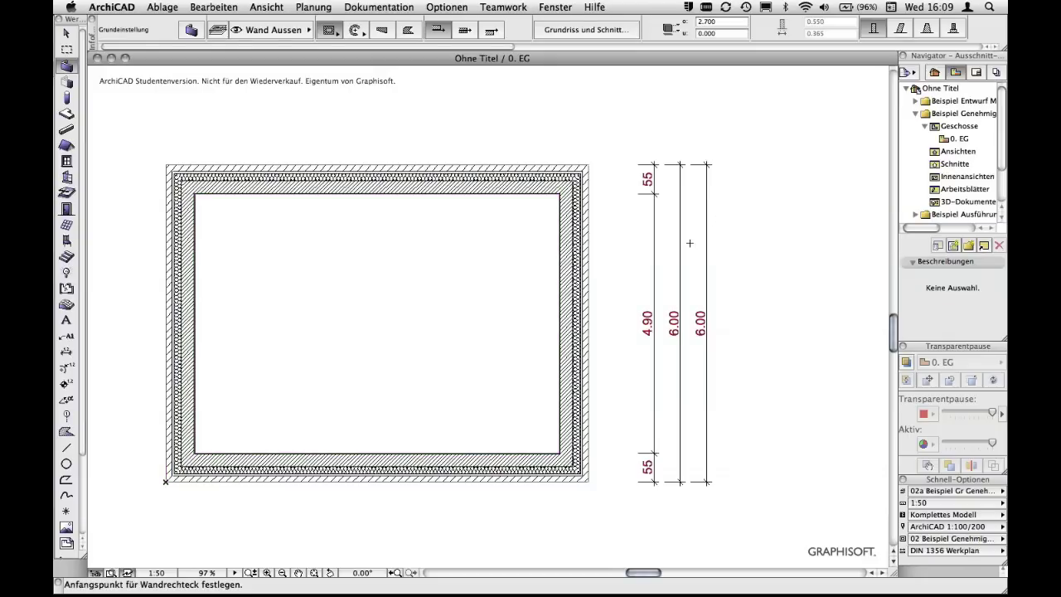
# Step: Switch the plan scale to 1:200 and zoom in on the enlarged dimension labels
pyautogui.click(162, 573)
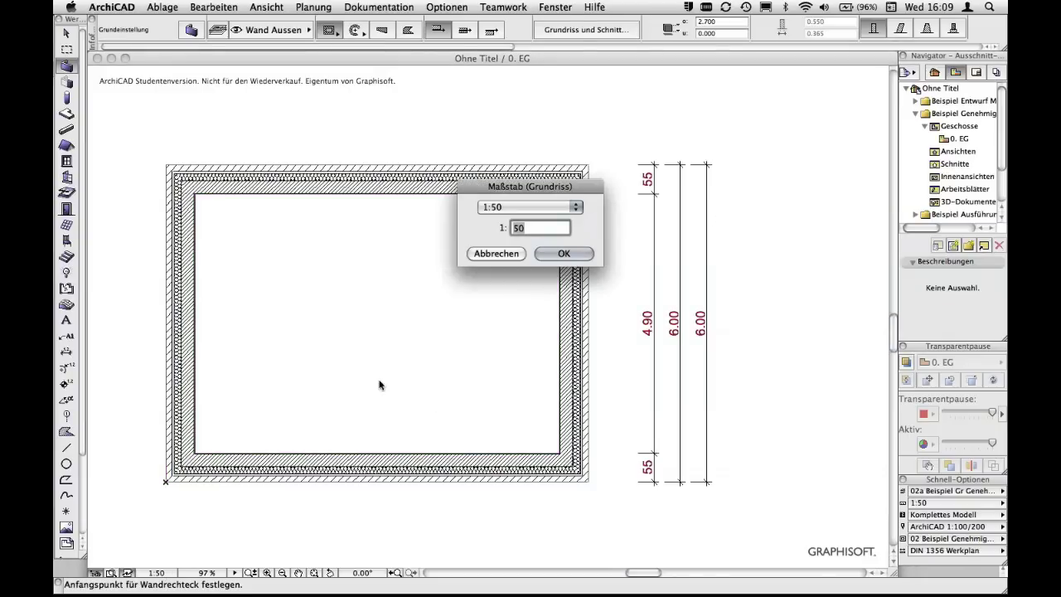
pyautogui.click(524, 206)
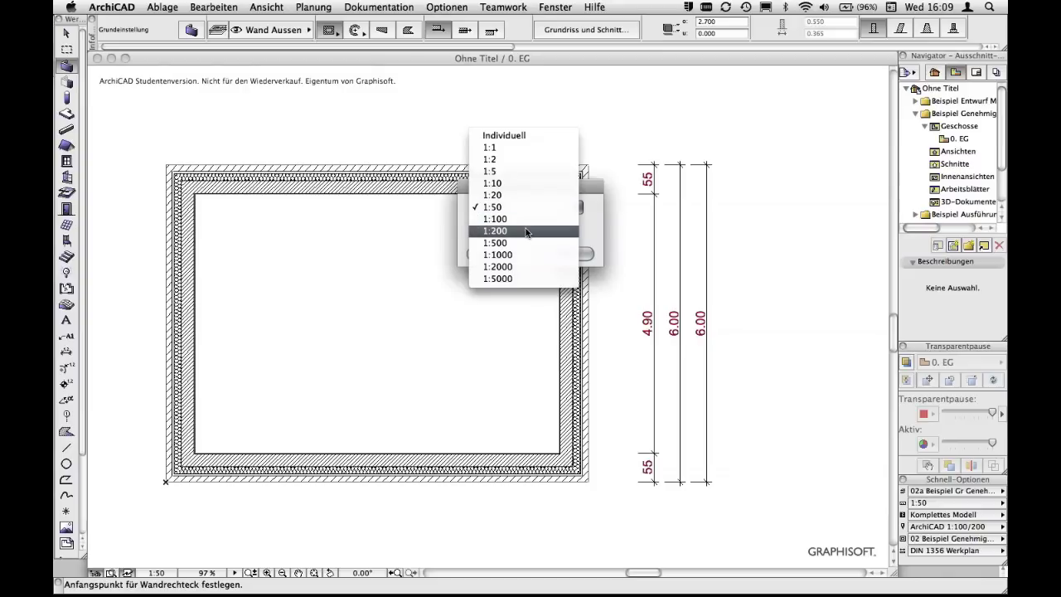
pyautogui.click(525, 231)
pyautogui.click(561, 254)
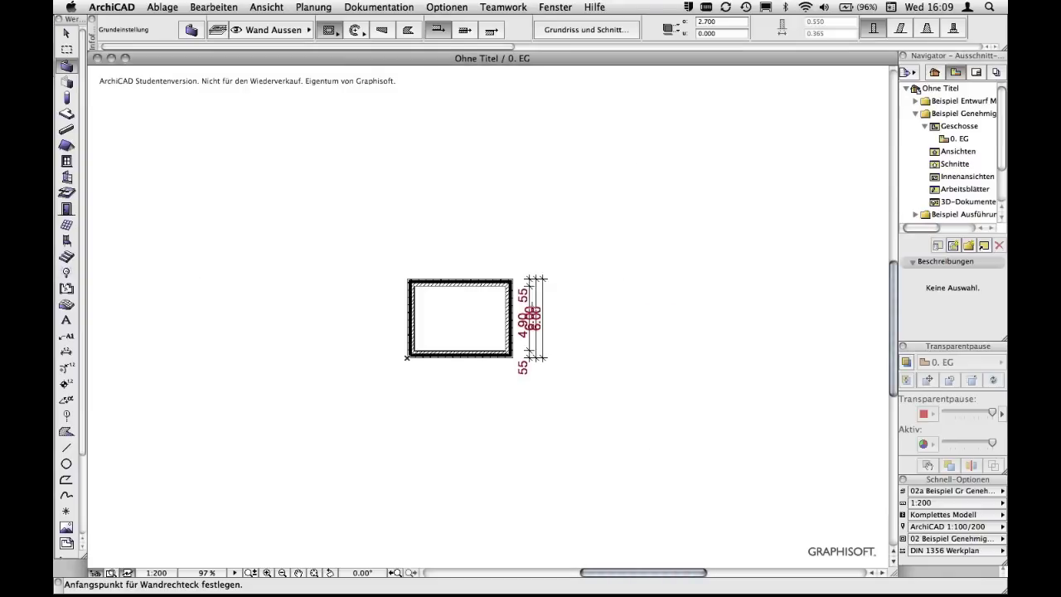
pyautogui.scroll(1, 535, 307)
pyautogui.scroll(1, 535, 307)
pyautogui.scroll(1, 534, 306)
pyautogui.moveTo(536, 308); pyautogui.dragTo(559, 262, button='middle')
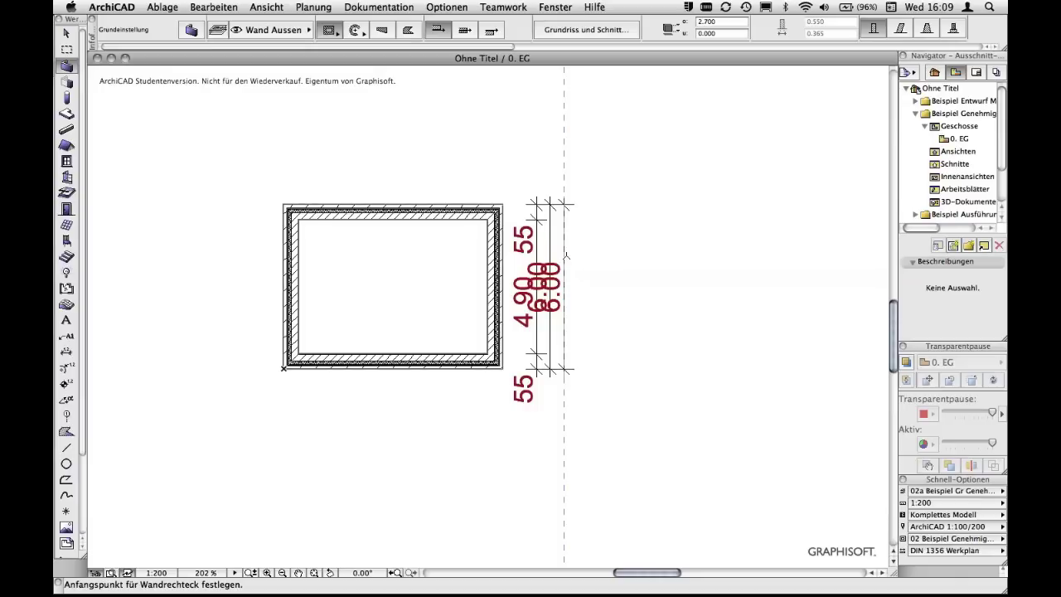
# Step: Switch the plan scale to 1:1 and fit the drawing in the window
pyautogui.click(165, 575)
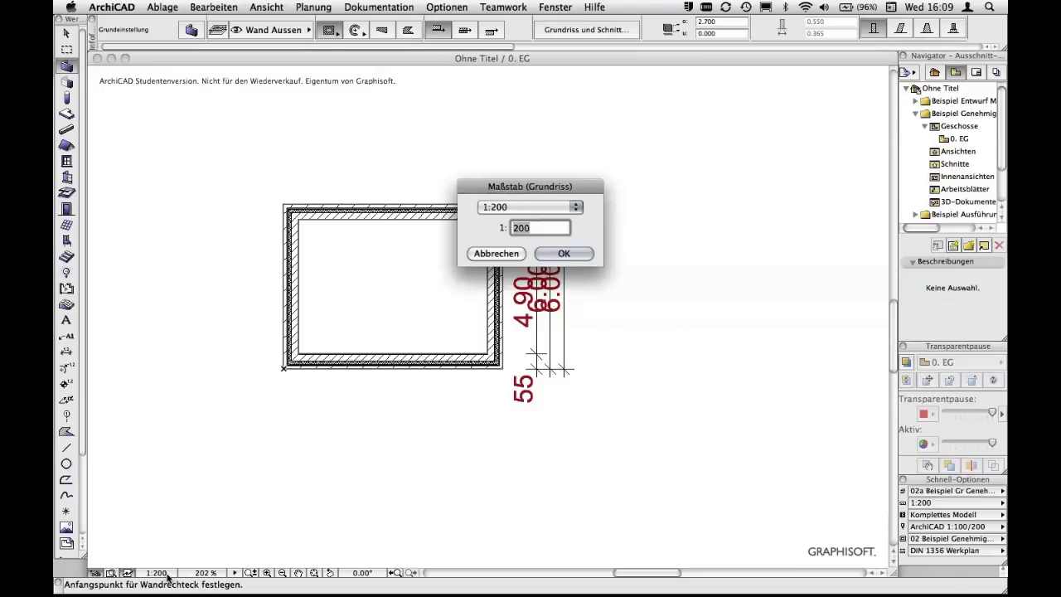
pyautogui.click(528, 207)
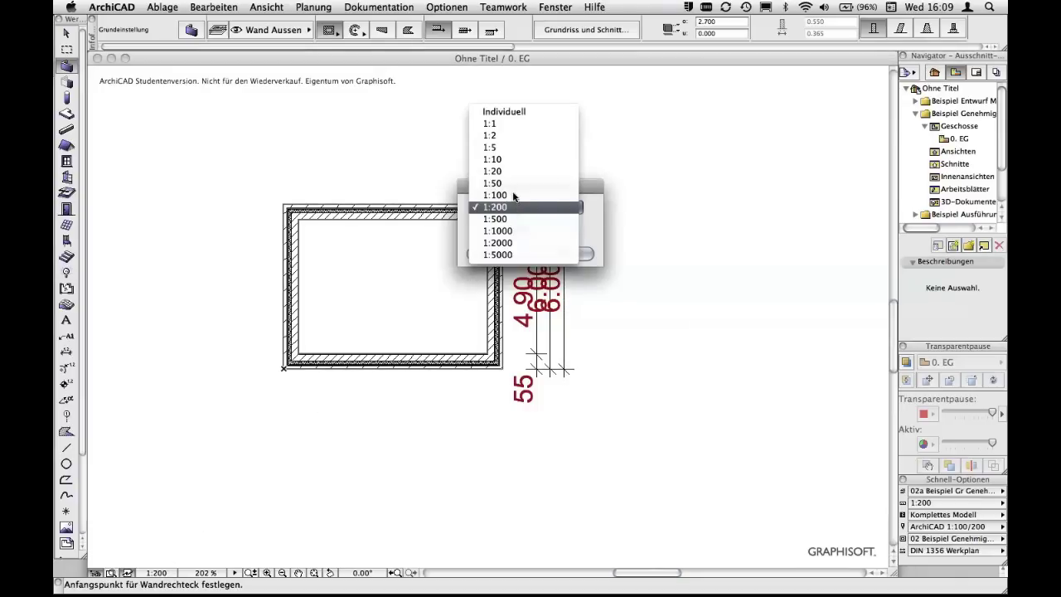
pyautogui.click(505, 126)
pyautogui.click(572, 253)
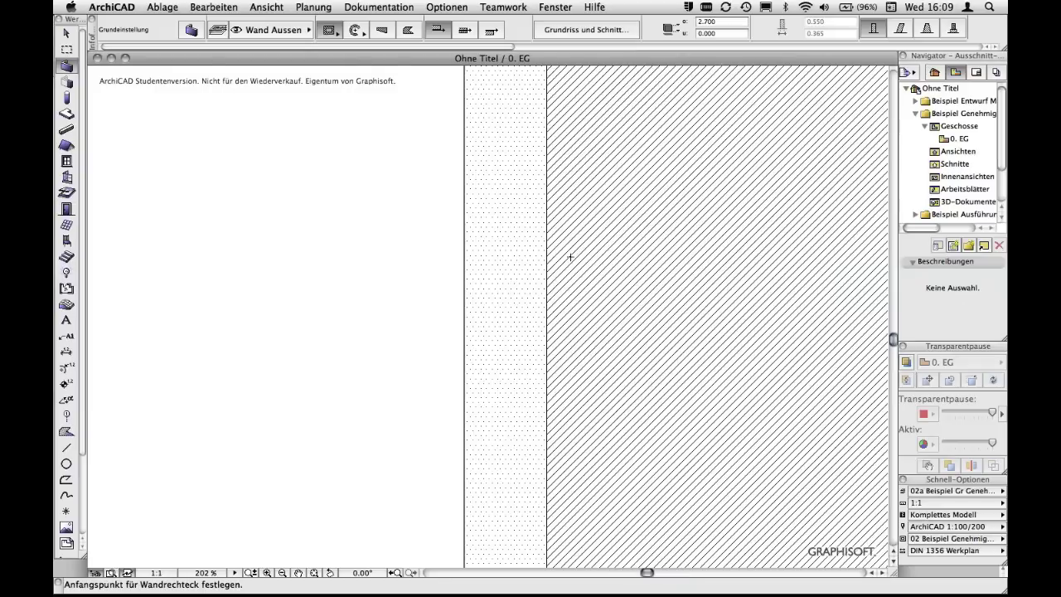
pyautogui.hotkey('ctrl', "'")
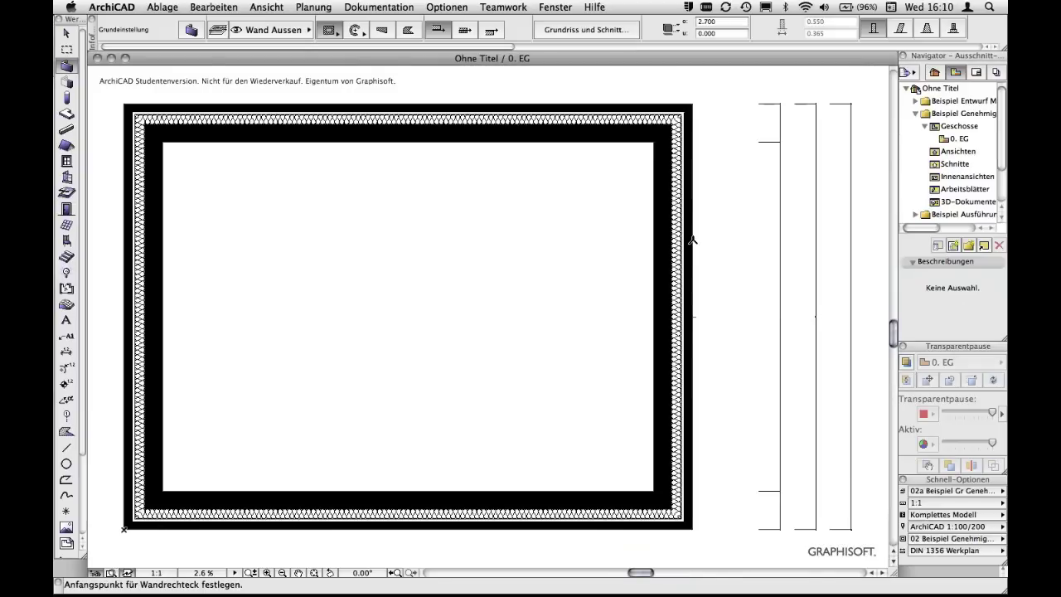
pyautogui.moveTo(702, 232); pyautogui.dragTo(698, 232, button='middle')
# Step: Zoom in and back out on the right wall's layers
pyautogui.scroll(2, 628, 253)
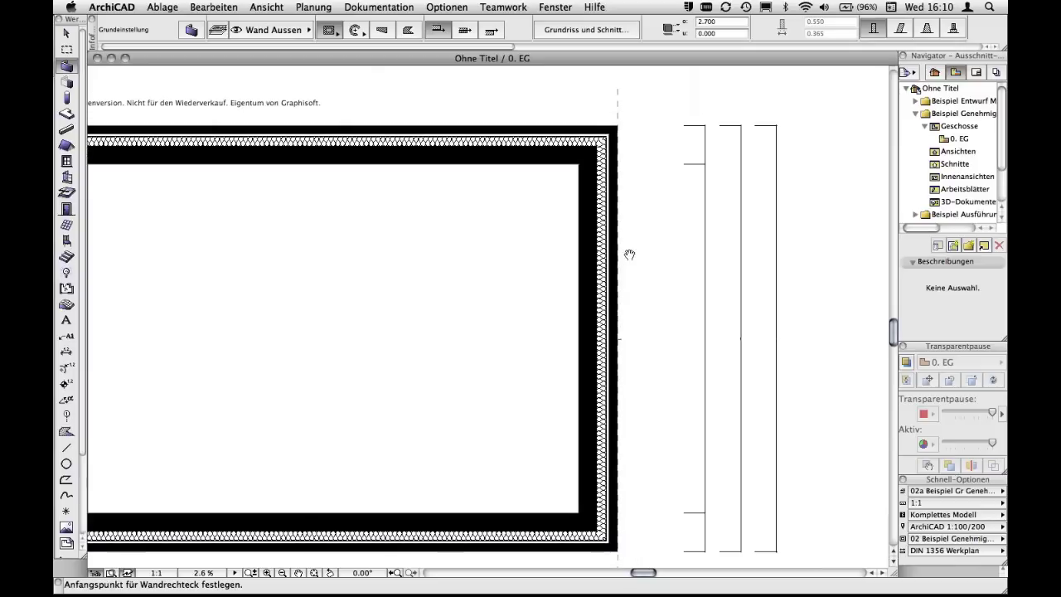
pyautogui.scroll(2, 615, 290)
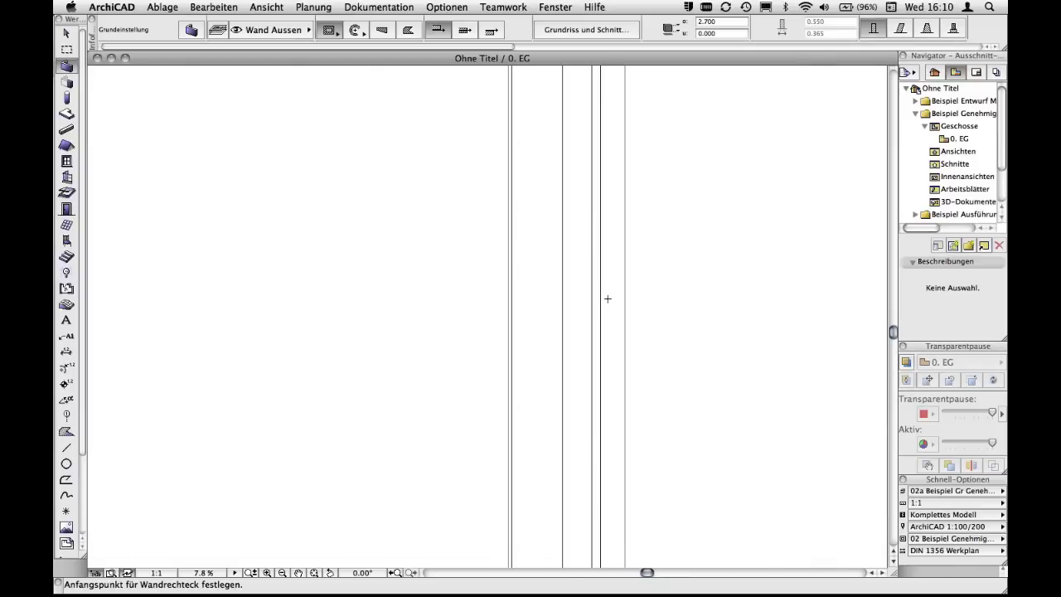
pyautogui.scroll(3, 611, 296)
pyautogui.scroll(1, 499, 362)
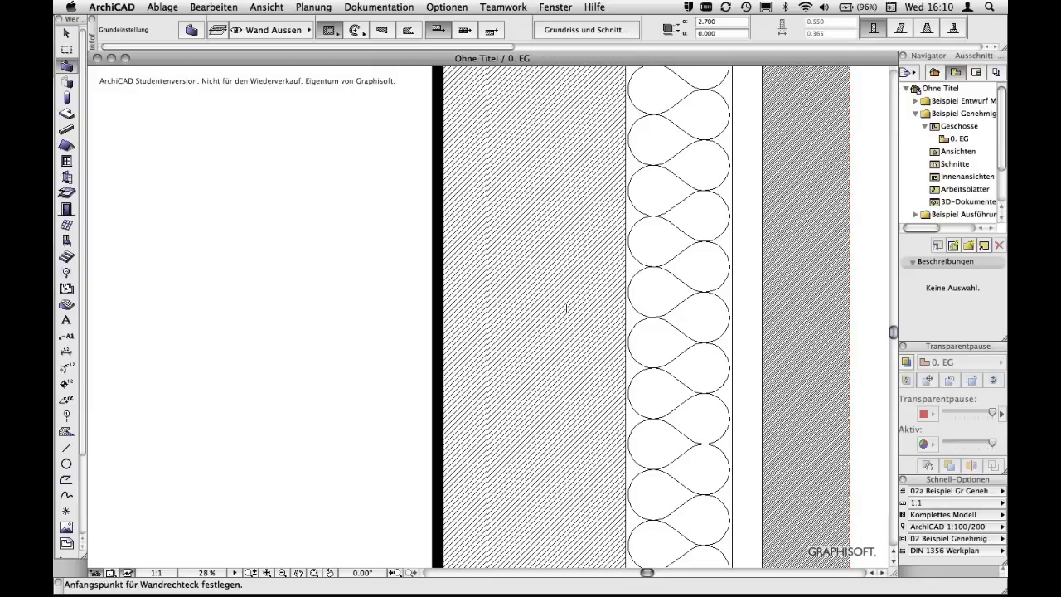
pyautogui.scroll(-2, 566, 308)
pyautogui.scroll(-1, 566, 308)
pyautogui.scroll(-1, 566, 307)
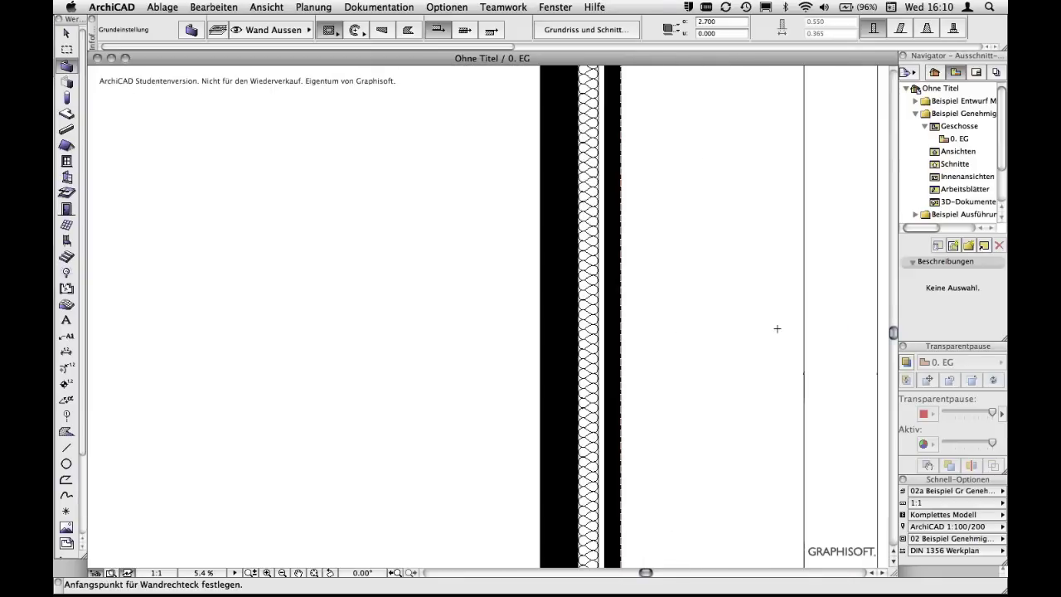
pyautogui.scroll(-1, 764, 325)
pyautogui.scroll(-1, 763, 325)
# Step: Zoom into the right wall corner's layers, then fit the whole plan in the window
pyautogui.moveTo(762, 325); pyautogui.dragTo(662, 251, button='middle')
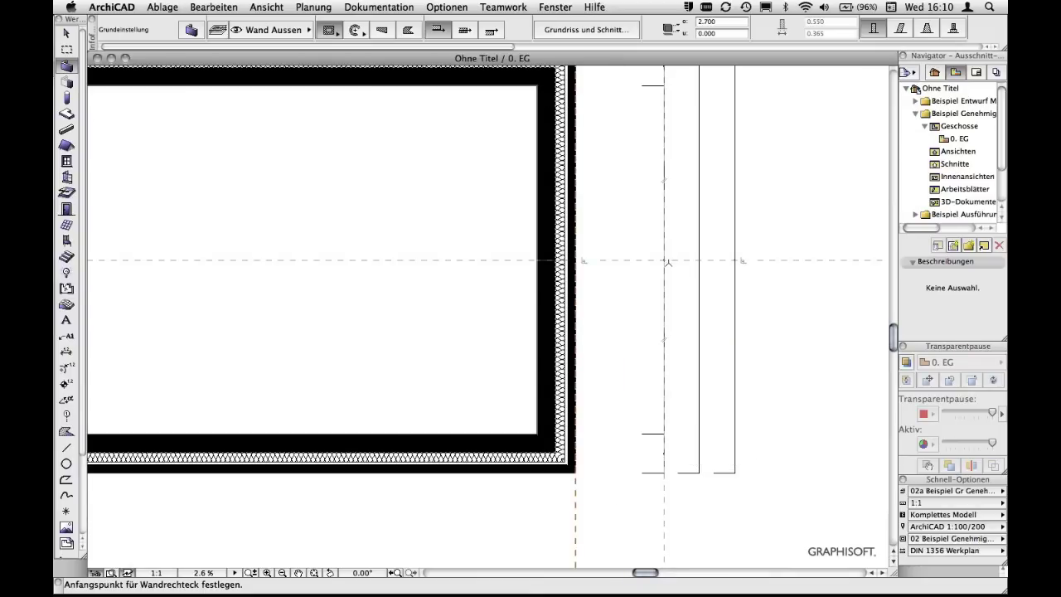
pyautogui.scroll(3, 665, 263)
pyautogui.scroll(1, 665, 264)
pyautogui.scroll(1, 664, 263)
pyautogui.scroll(3, 665, 263)
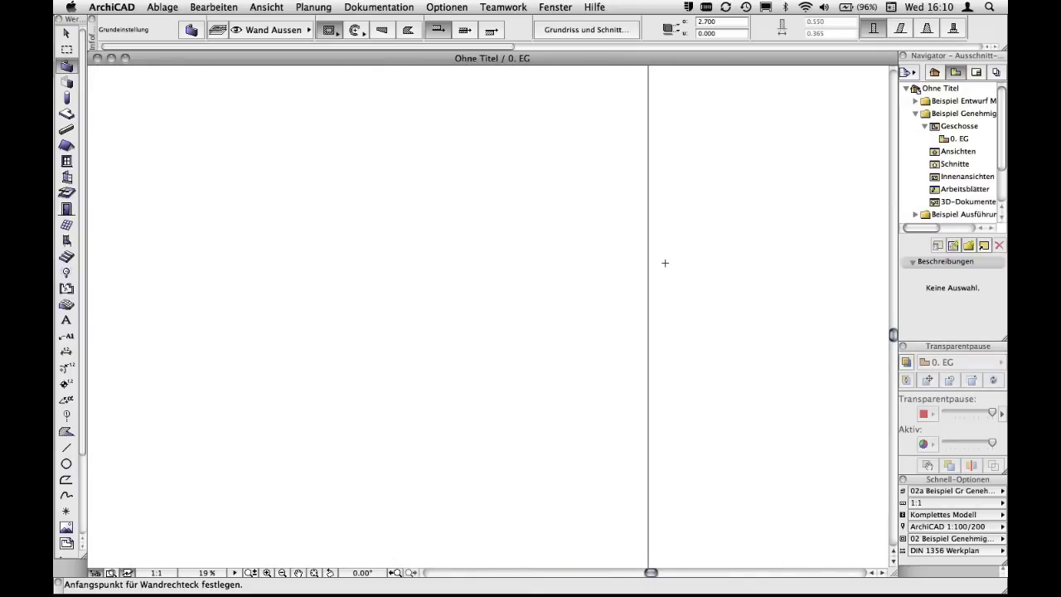
pyautogui.scroll(1, 650, 245)
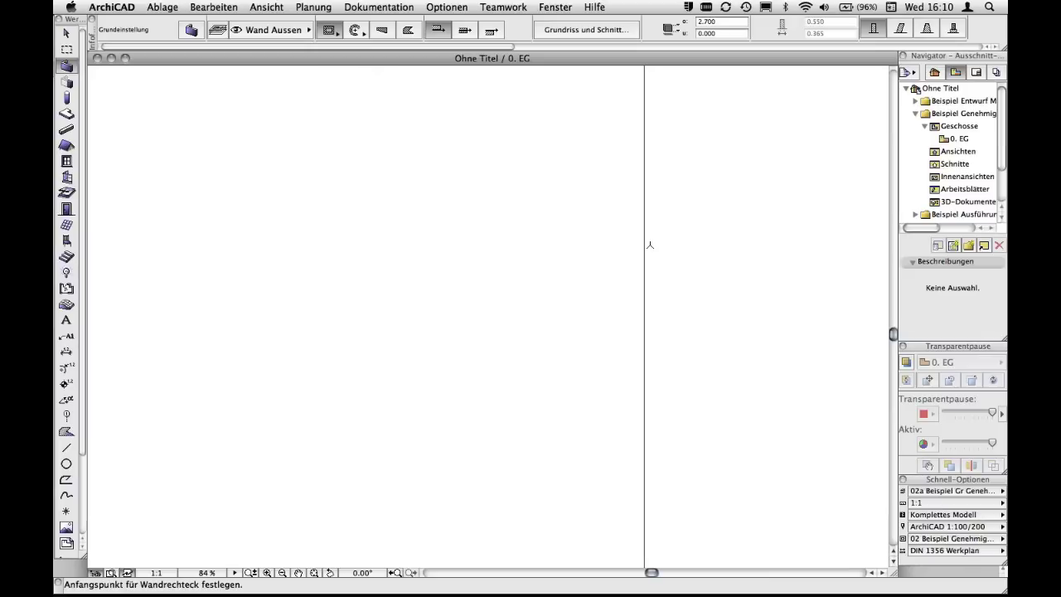
pyautogui.scroll(1, 650, 244)
pyautogui.scroll(1, 621, 215)
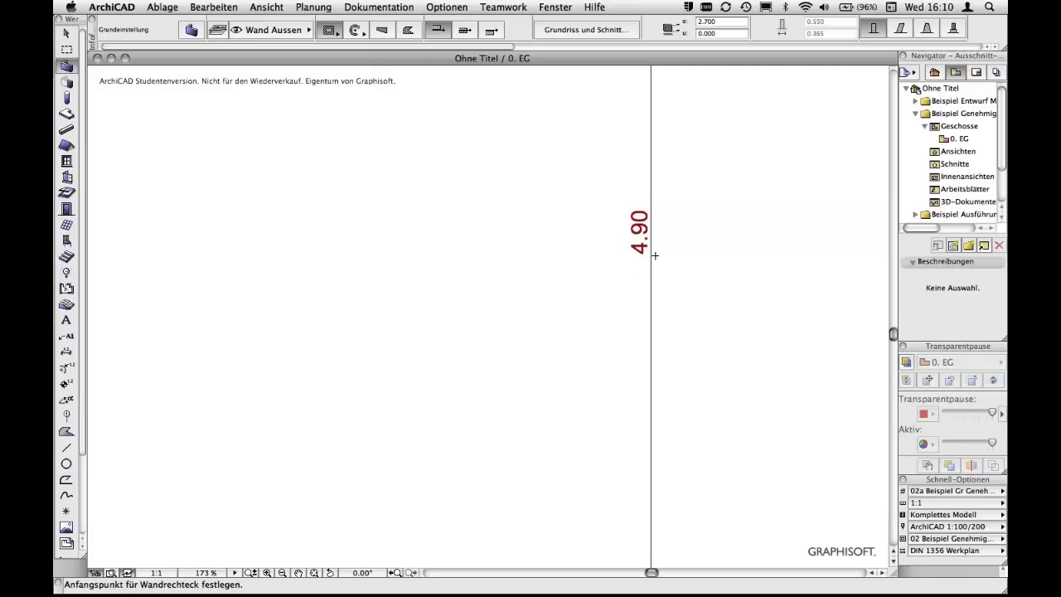
pyautogui.press('super+apostrophe')
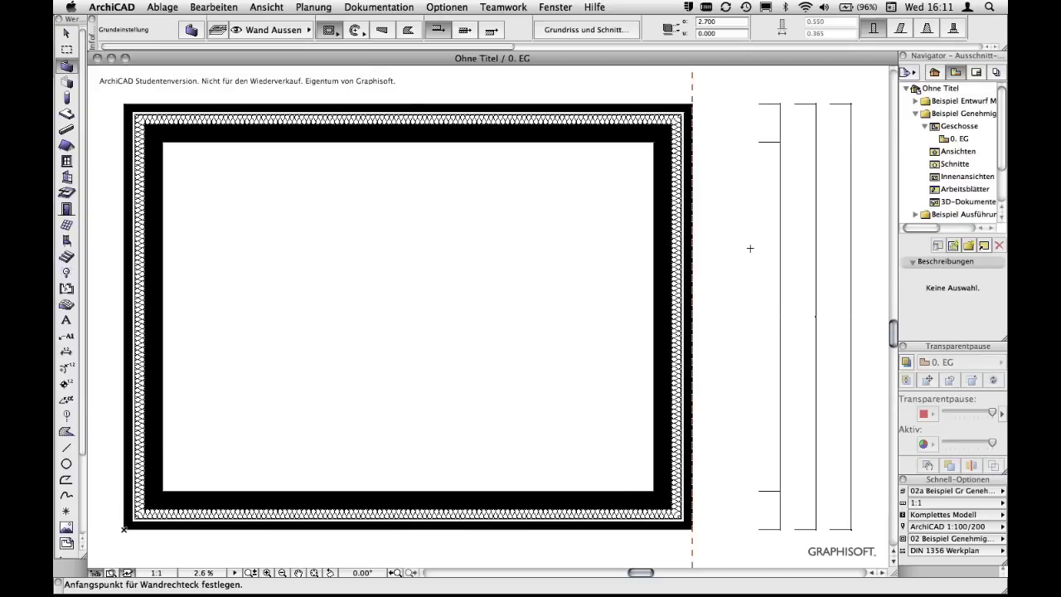
pyautogui.press('super+l')
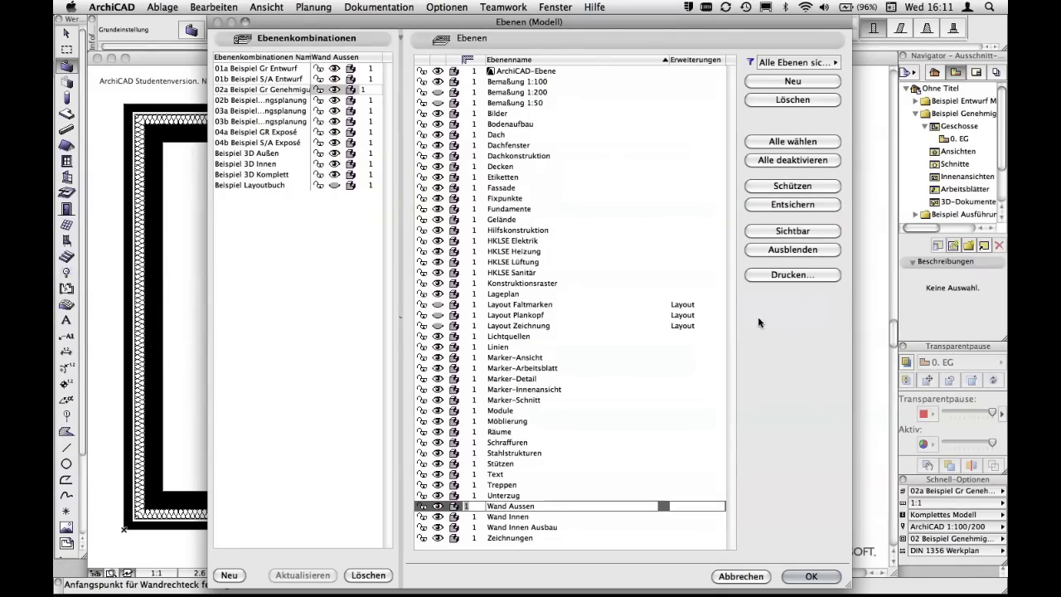
pyautogui.click(746, 576)
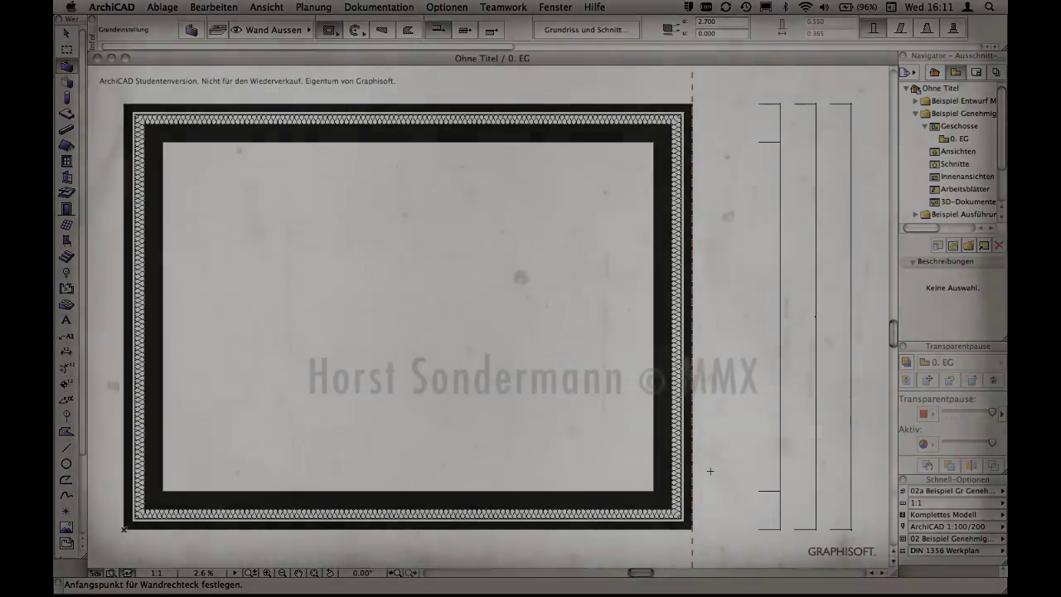